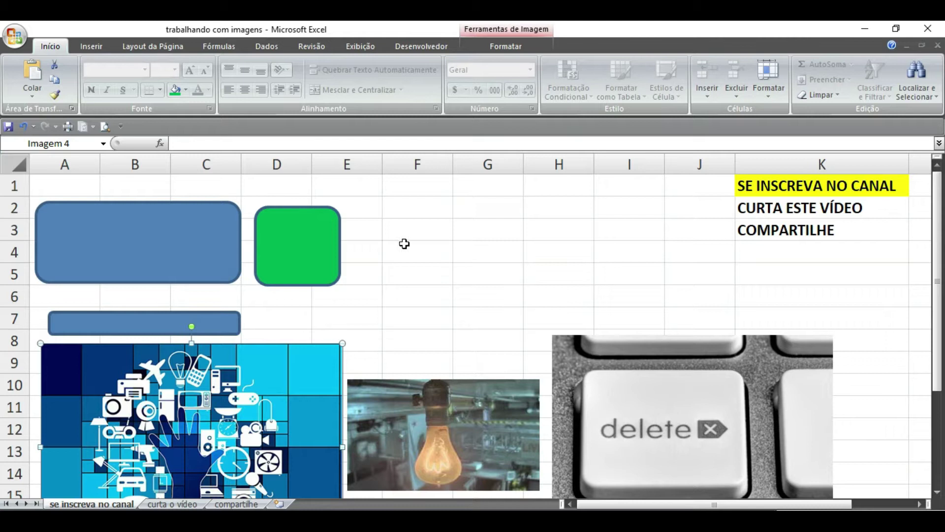
- Drag the green square, small blue bar and large blue rectangle up into rows 1–5
left_click(88, 48)
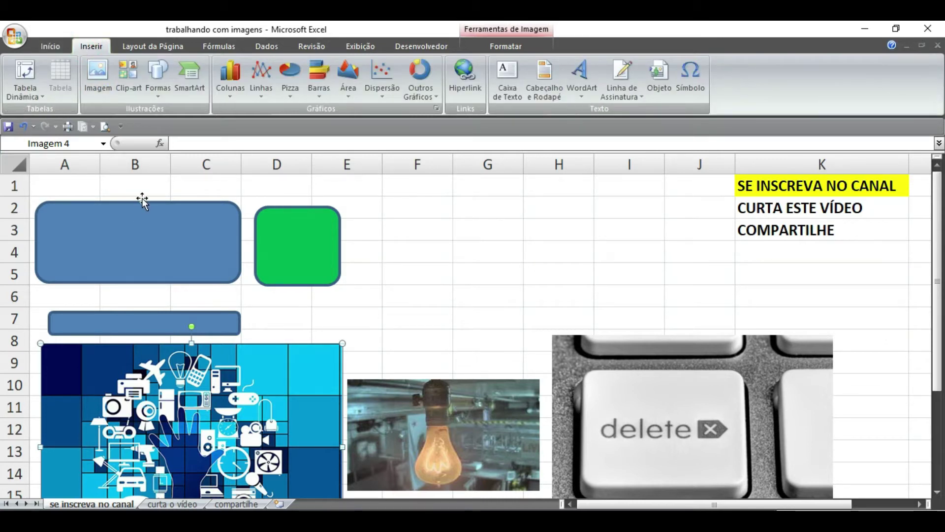
left_click_drag(278, 260, 279, 244)
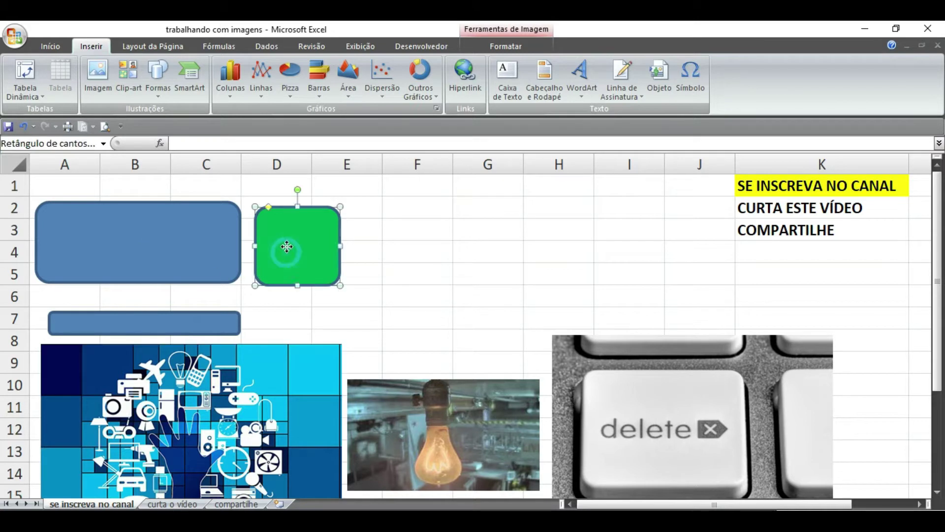
left_click_drag(211, 323, 526, 209)
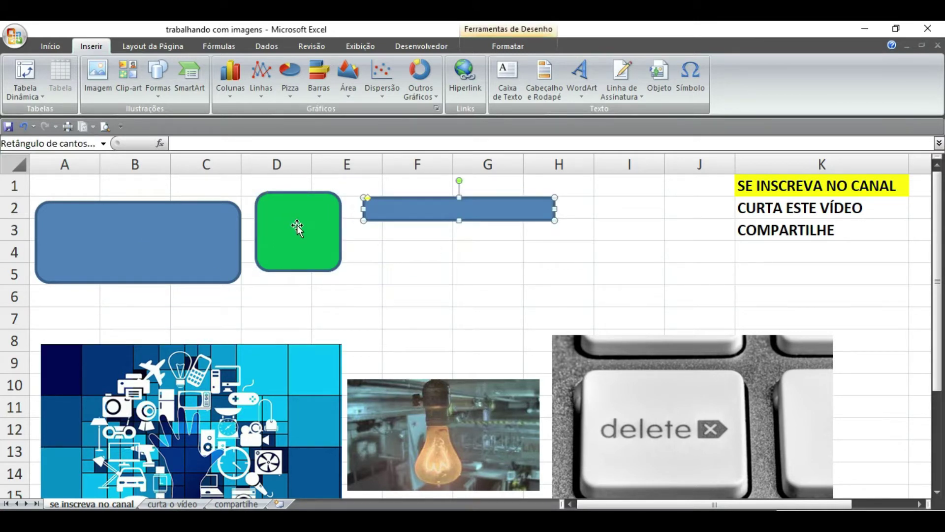
left_click(202, 227)
left_click_drag(201, 227, 203, 214)
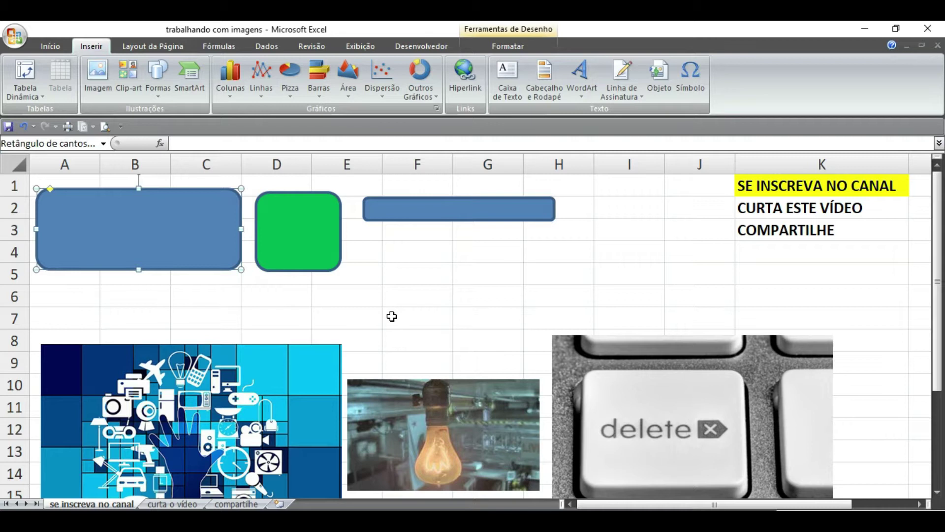
left_click(428, 206)
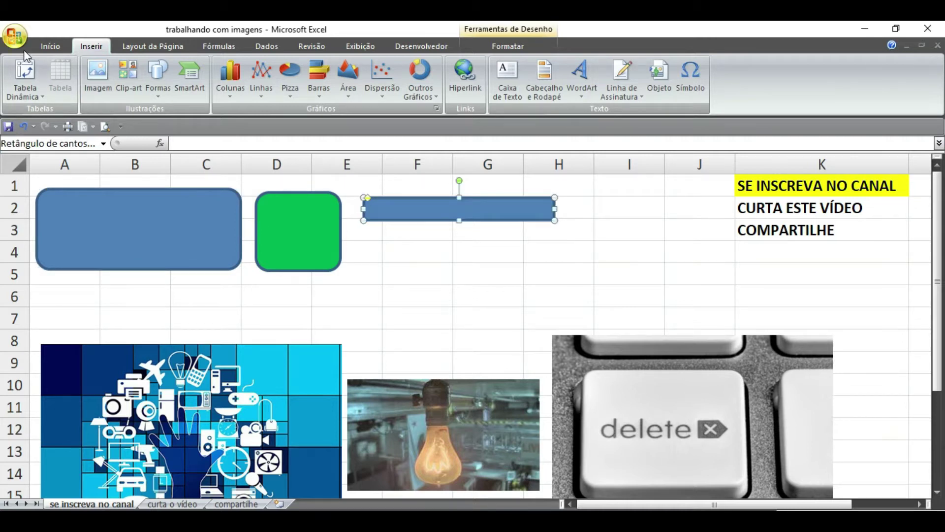
- Give the thin bar in columns E–H the light blue standard fill colour
left_click(48, 46)
left_click(186, 90)
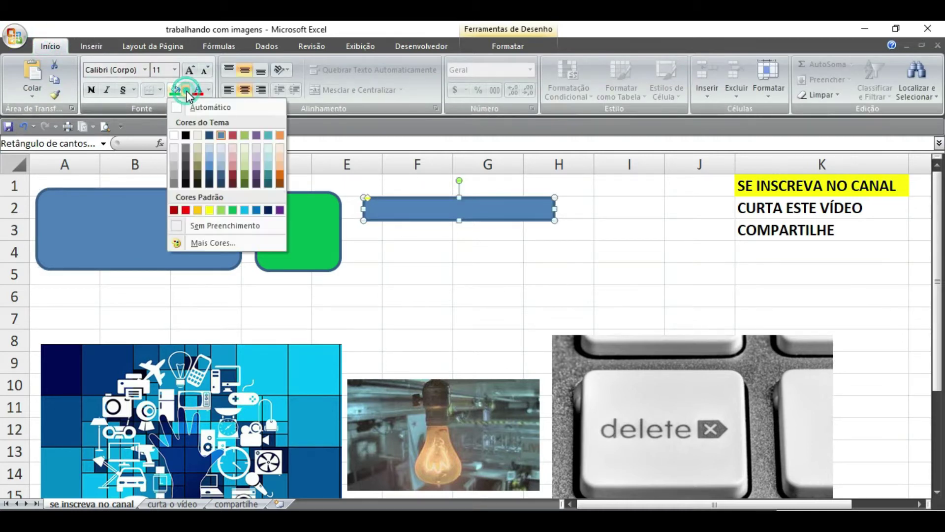
left_click(244, 210)
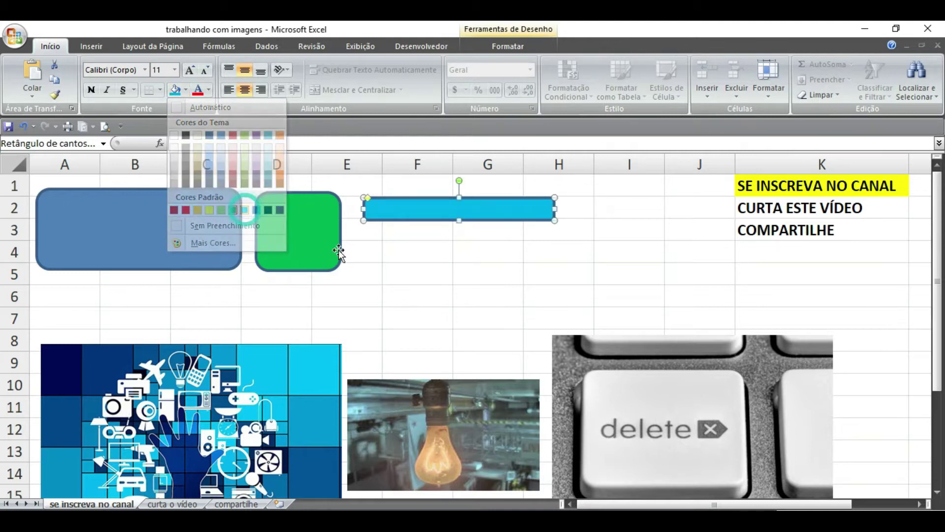
left_click(426, 299)
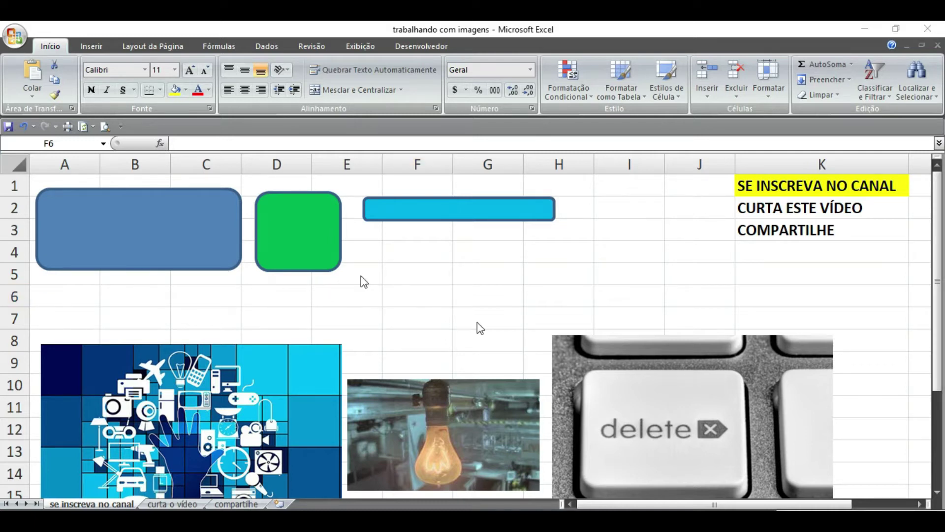
- Draw a new rounded rectangle and place it in columns H–J beside the light blue bar
left_click(91, 46)
left_click(157, 79)
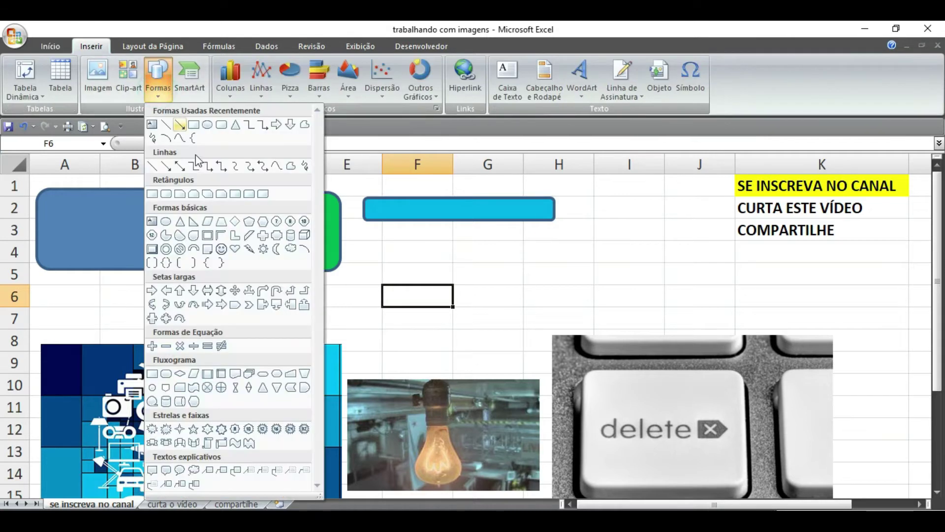
left_click(221, 124)
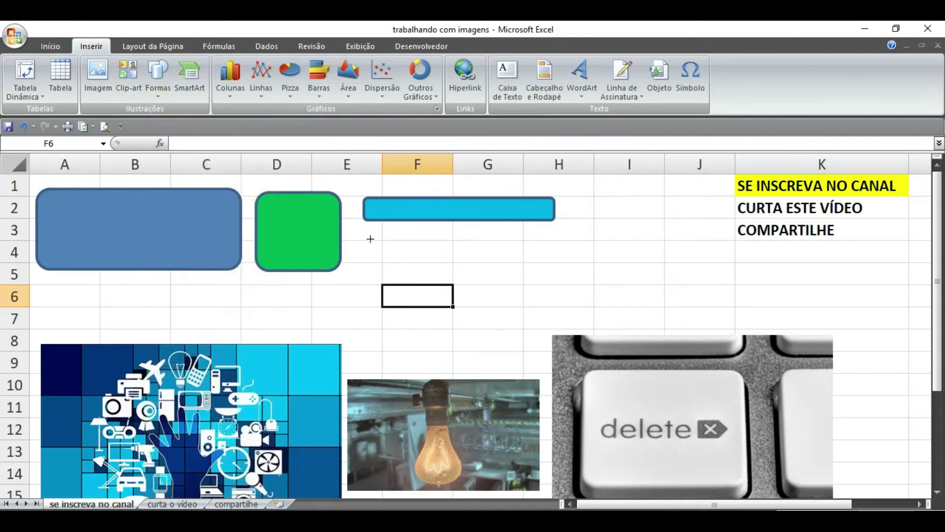
mouse_move(369, 238)
left_mouse_down()
mouse_move(377, 269)
mouse_move(545, 286)
left_mouse_up()
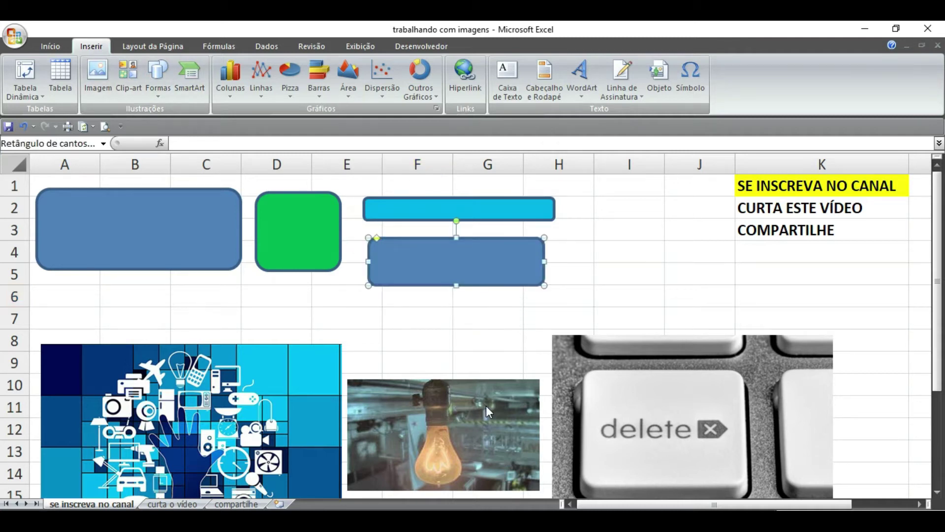
left_click_drag(477, 283, 667, 253)
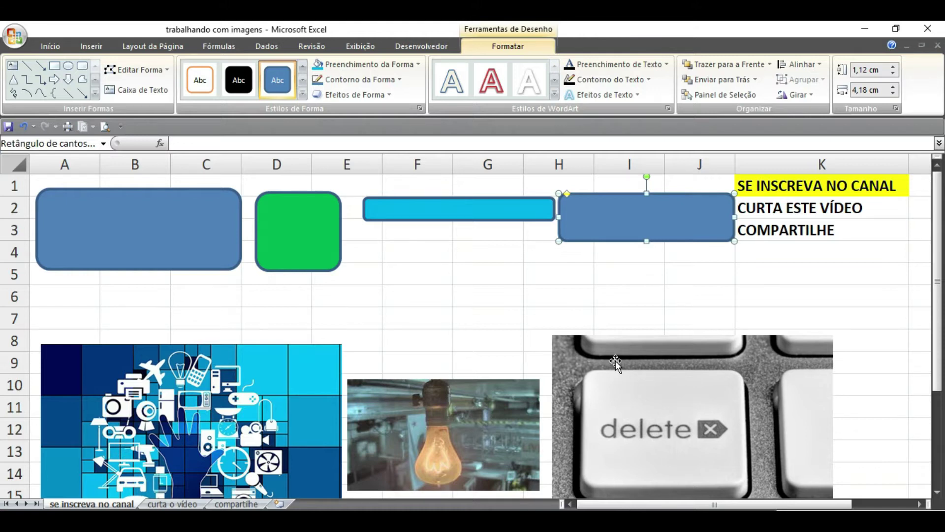
- Select all four rounded rectangles and set their height to 2 cm and width to 1,5 cm
left_click(480, 210, "ctrl")
left_click(317, 238, "ctrl")
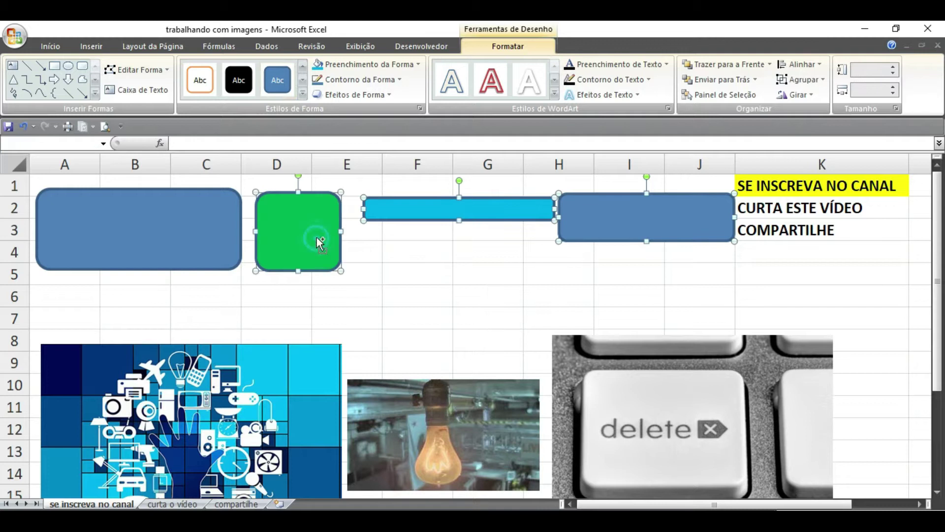
left_click(156, 244, "ctrl")
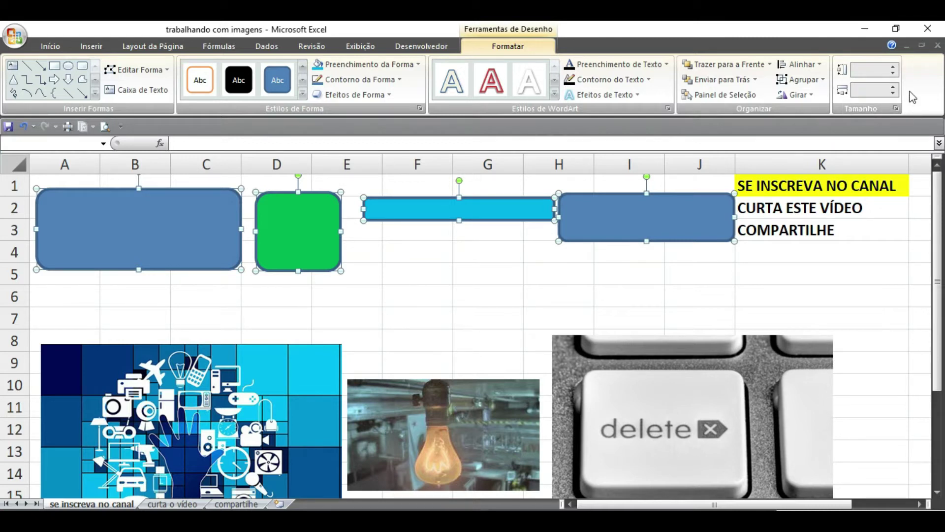
left_click(868, 71)
type("2")
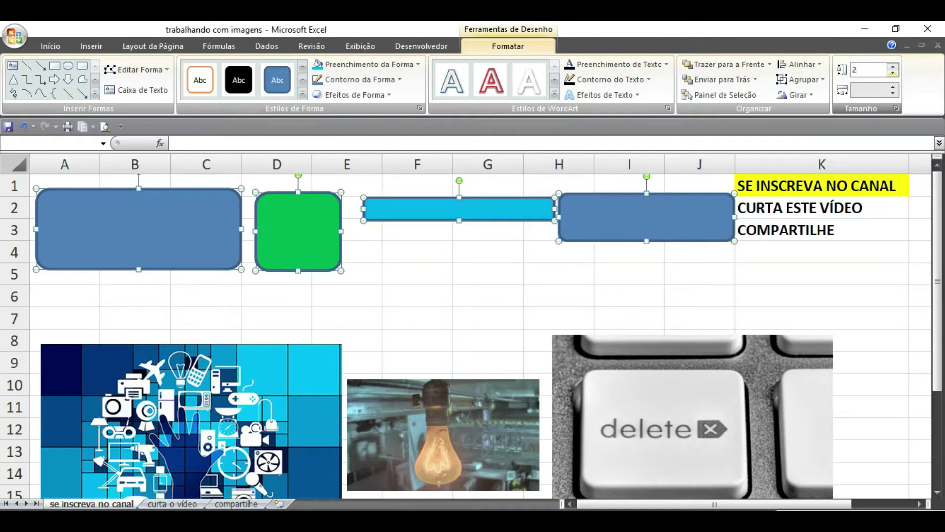
key("Return")
type("3")
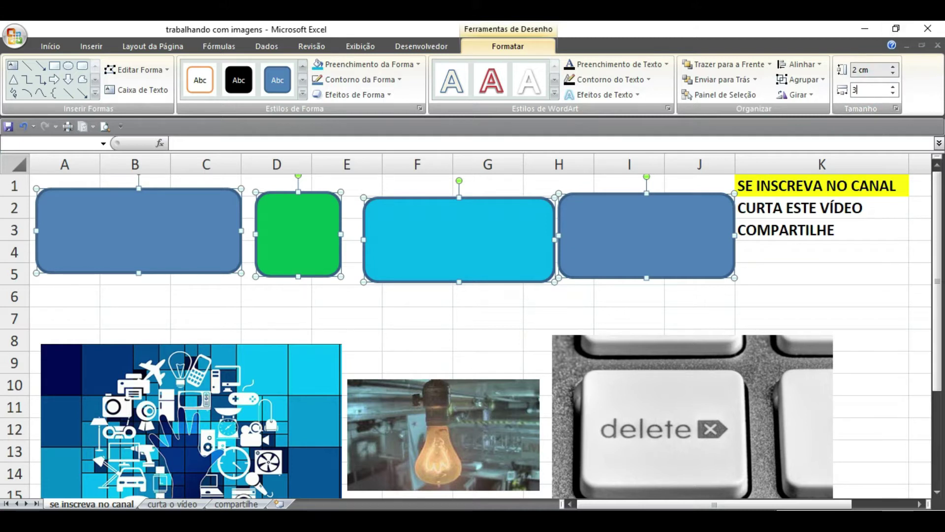
key("Return")
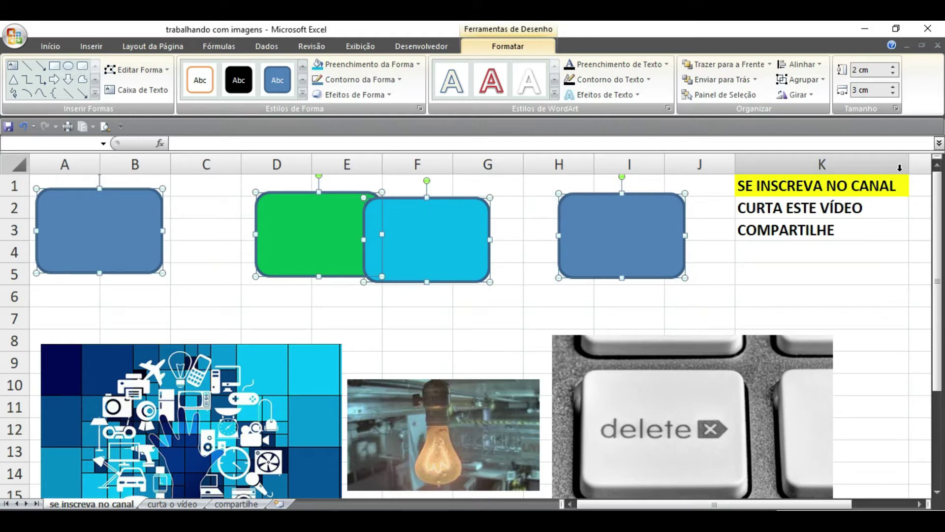
left_click(859, 90)
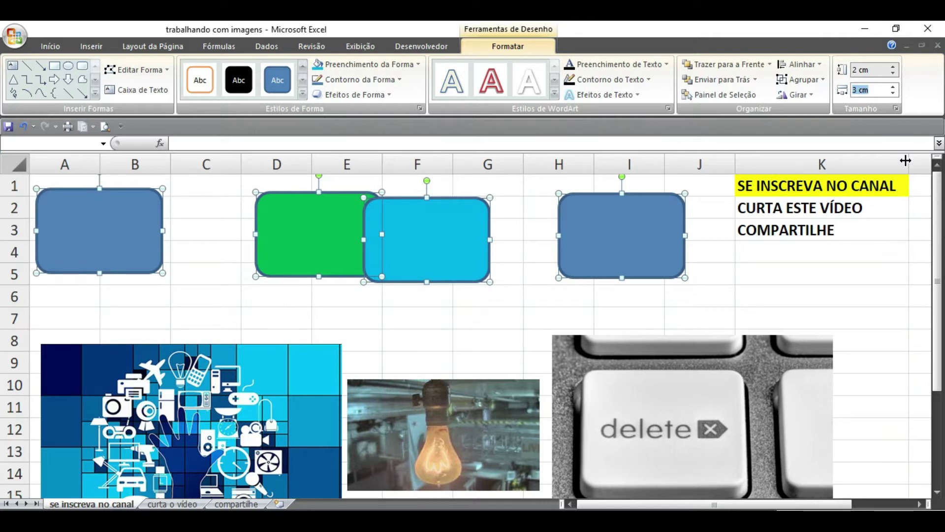
type("1,5")
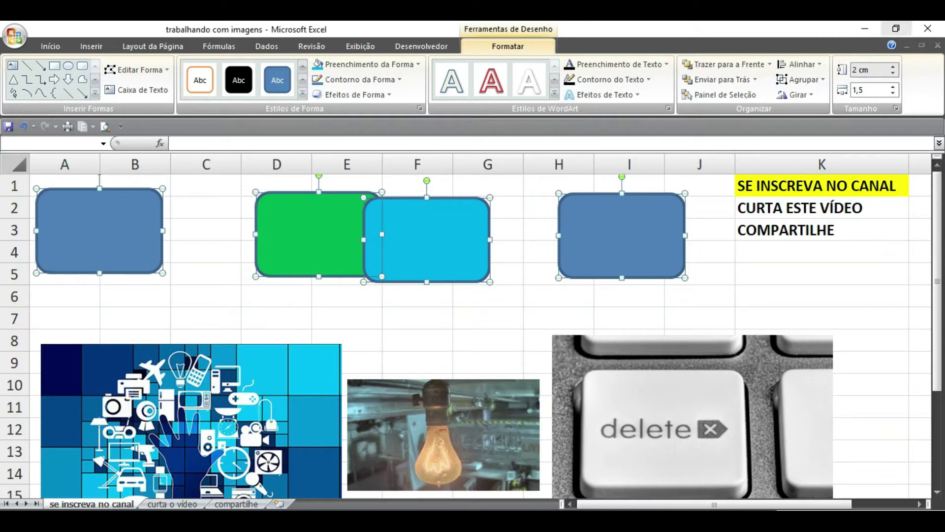
key("Return")
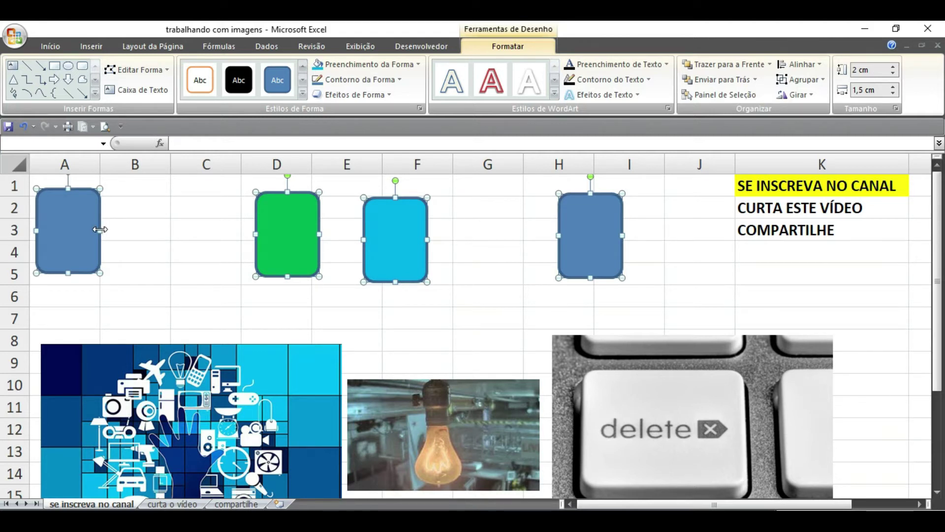
- Resize the four selected rectangles together to 2,94 cm wide and 1,06 cm tall
left_click_drag(100, 229, 128, 233)
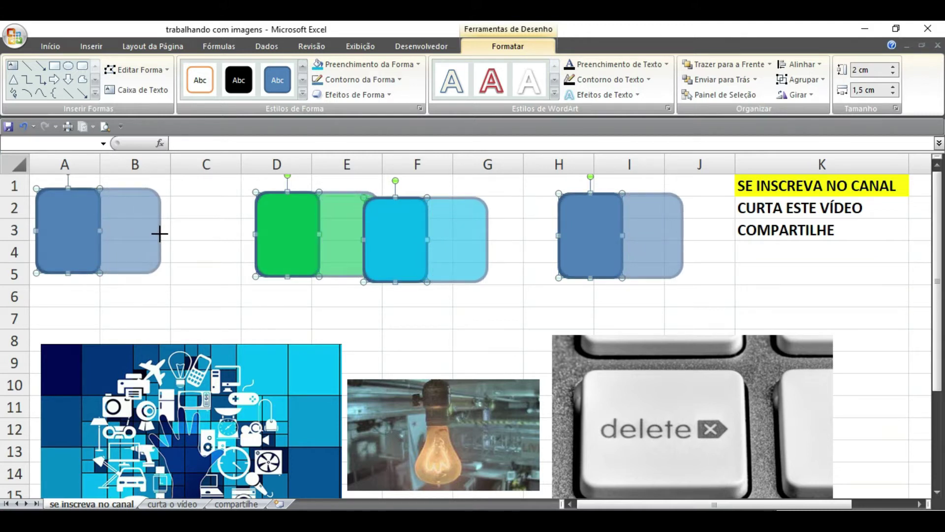
left_click_drag(129, 232, 160, 231)
left_click_drag(98, 272, 100, 233)
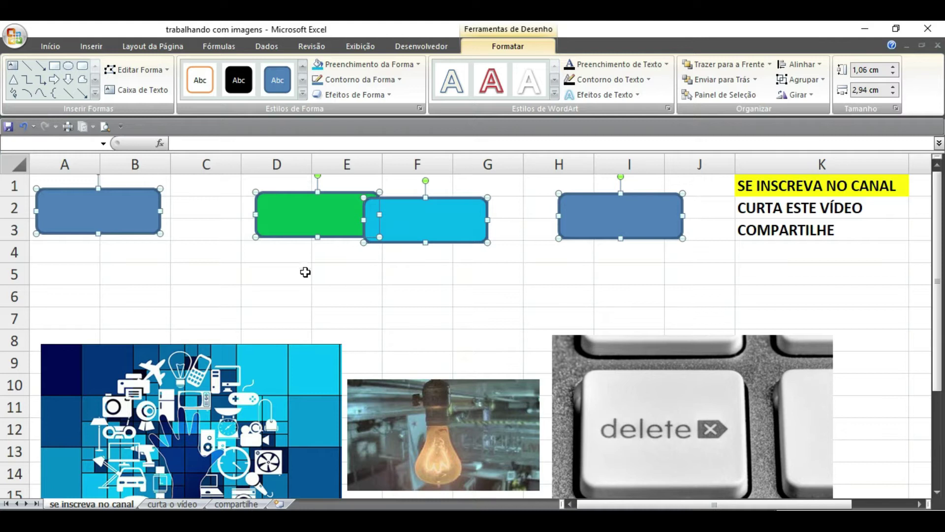
- Move the green, light blue and dark blue rectangles left into one row, edge to edge
left_click(279, 279)
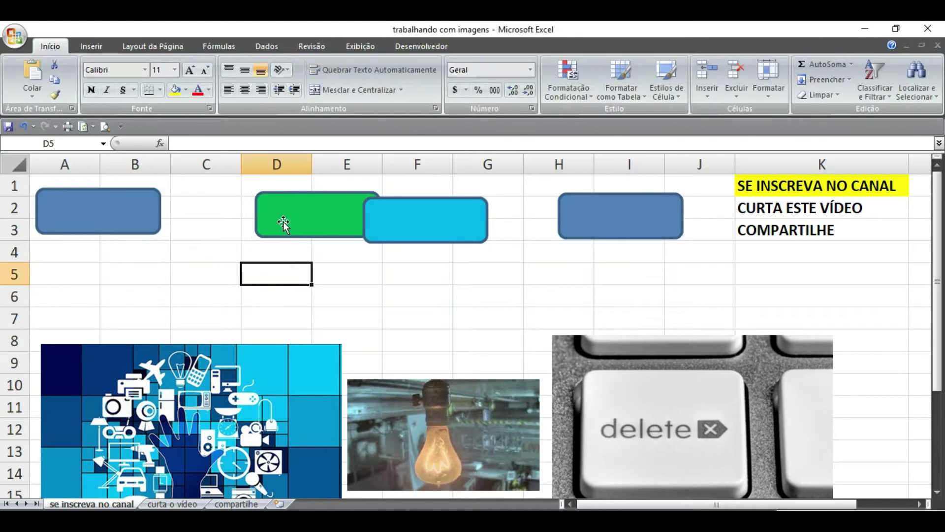
left_click_drag(283, 219, 193, 215)
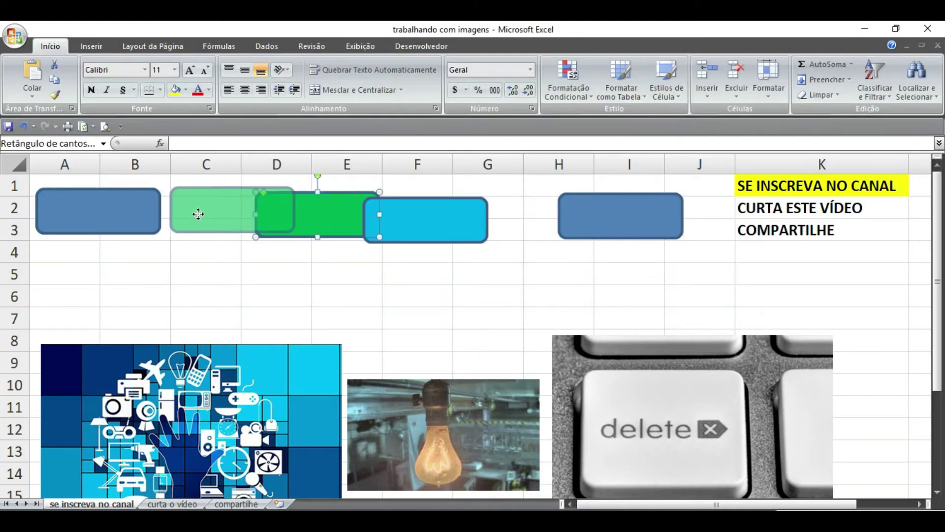
left_click_drag(193, 215, 192, 215)
left_click_drag(402, 219, 329, 210)
left_click_drag(590, 214, 453, 211)
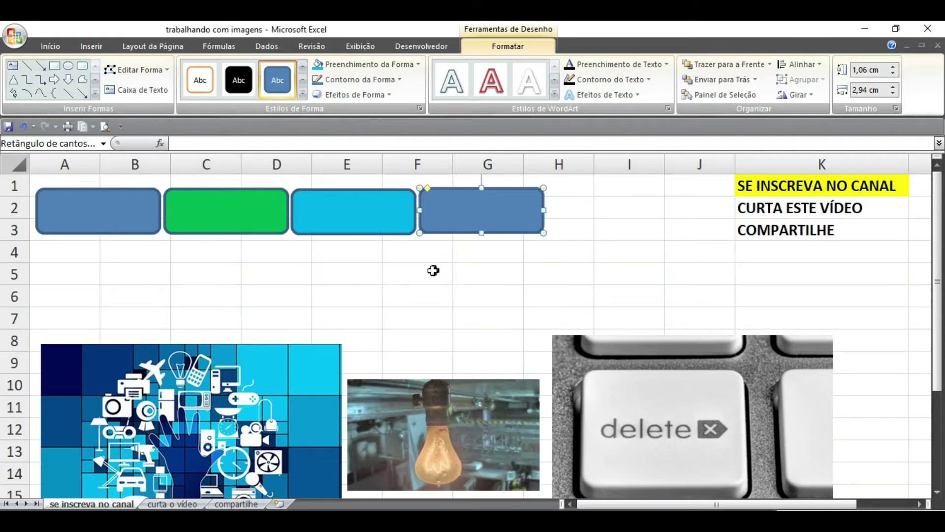
- Select all four button shapes, align their tops and distribute them horizontally
left_click(379, 213, "ctrl")
left_click(248, 221, "ctrl")
left_click(120, 207, "ctrl")
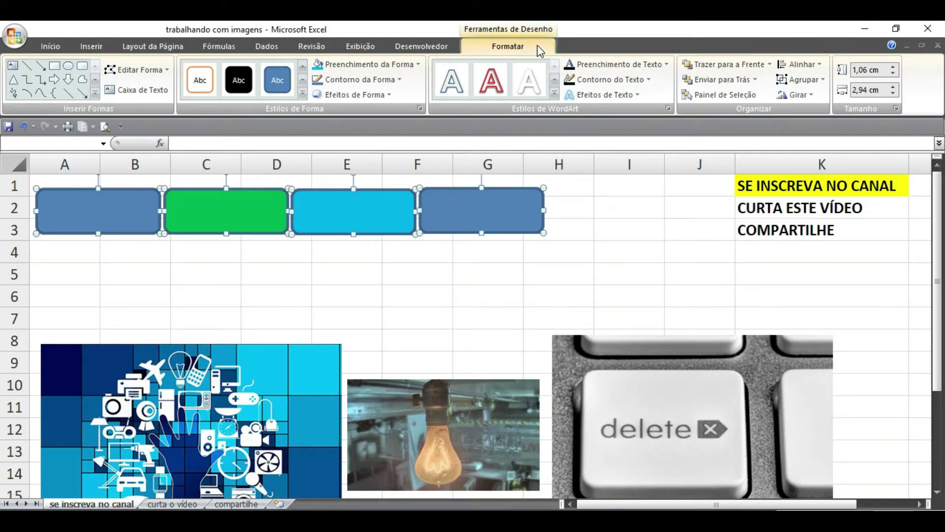
left_click(809, 68)
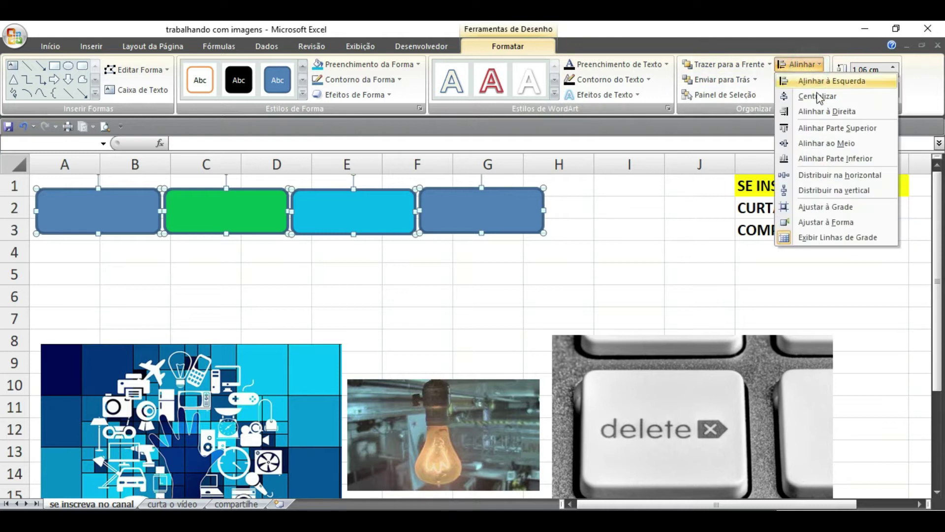
left_click(854, 129)
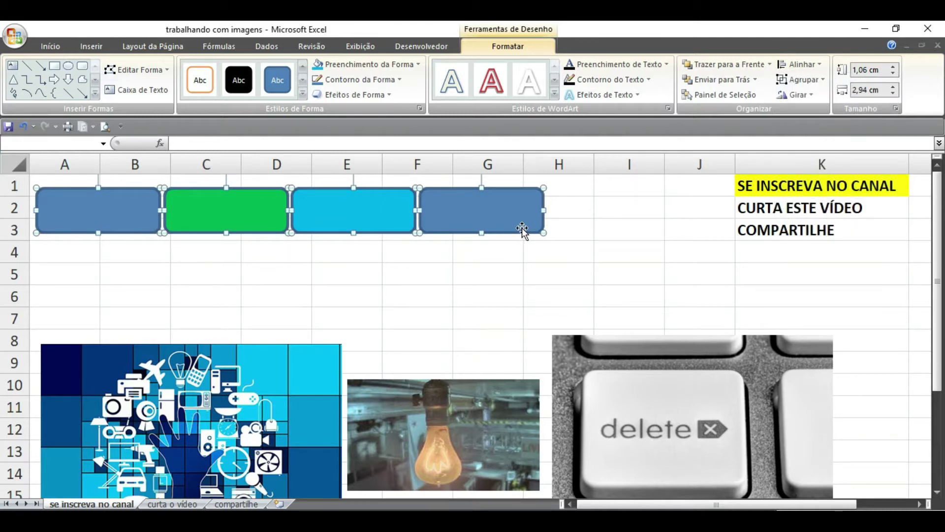
left_click(802, 65)
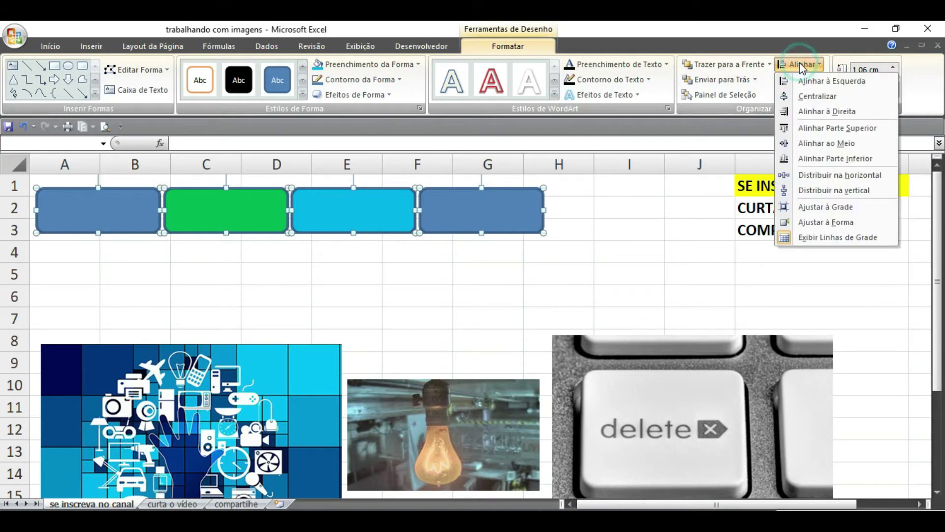
left_click(816, 177)
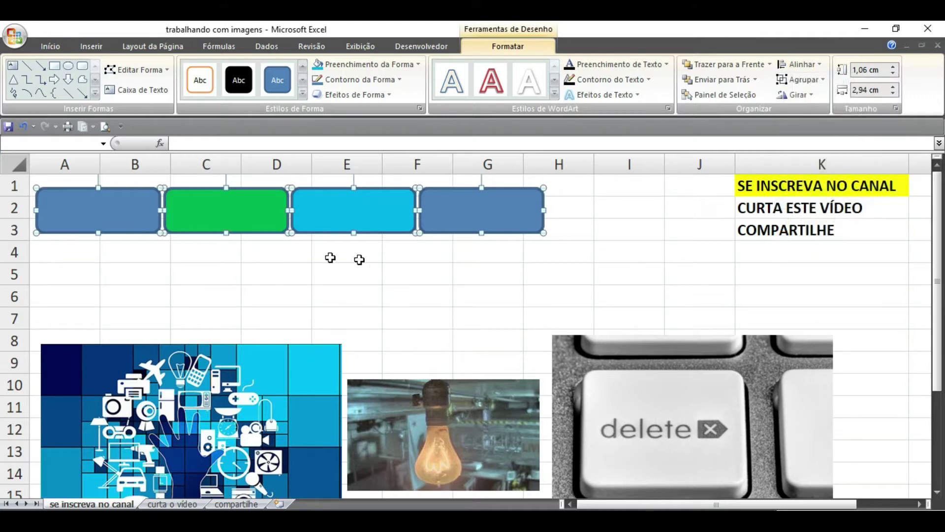
- Move the fourth shape further right, then re-align the four tops and redistribute them evenly
left_click(365, 284)
left_click_drag(490, 211, 516, 210)
left_click(390, 212, "shift")
left_click(205, 212, "shift")
left_click(121, 216, "shift")
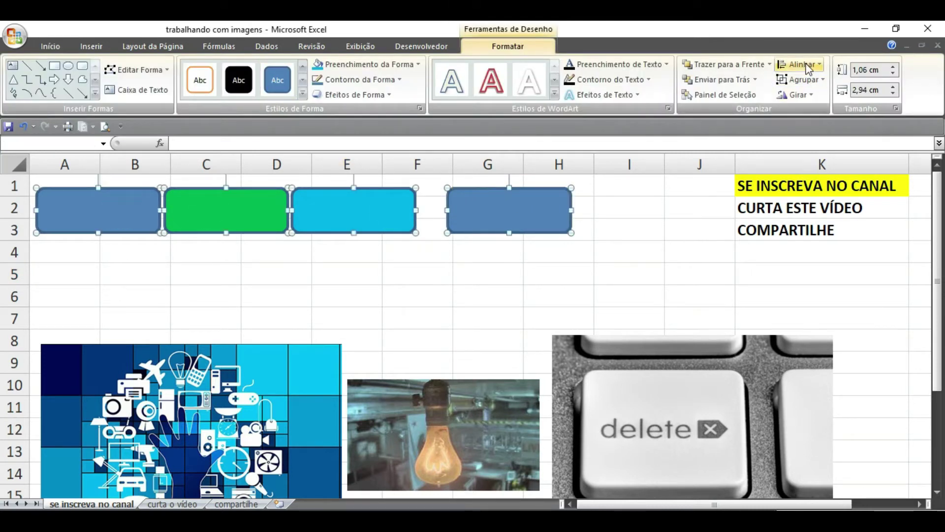
left_click(807, 65)
left_click(813, 127)
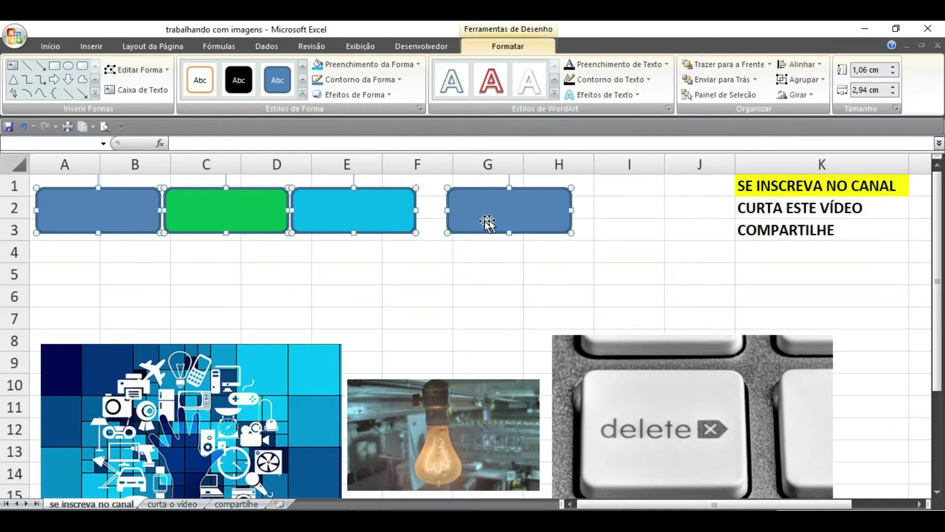
left_click(802, 65)
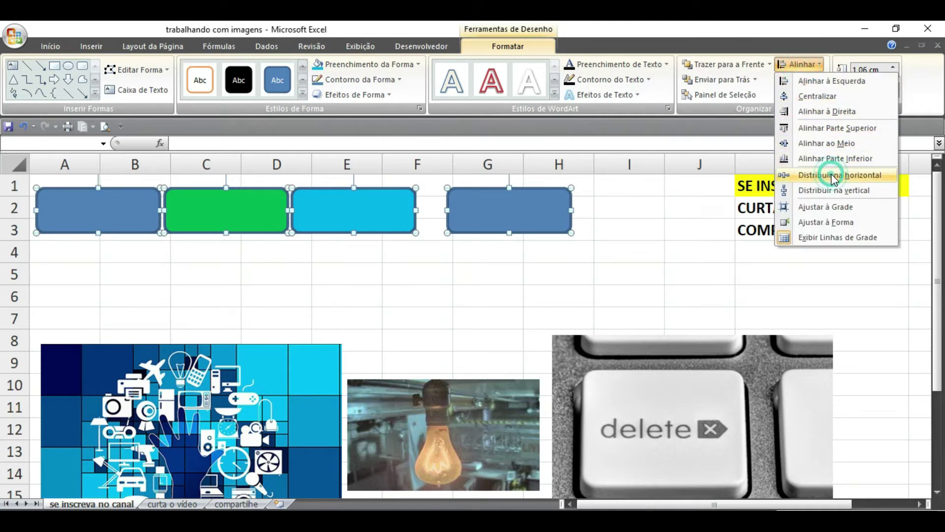
left_click(834, 178)
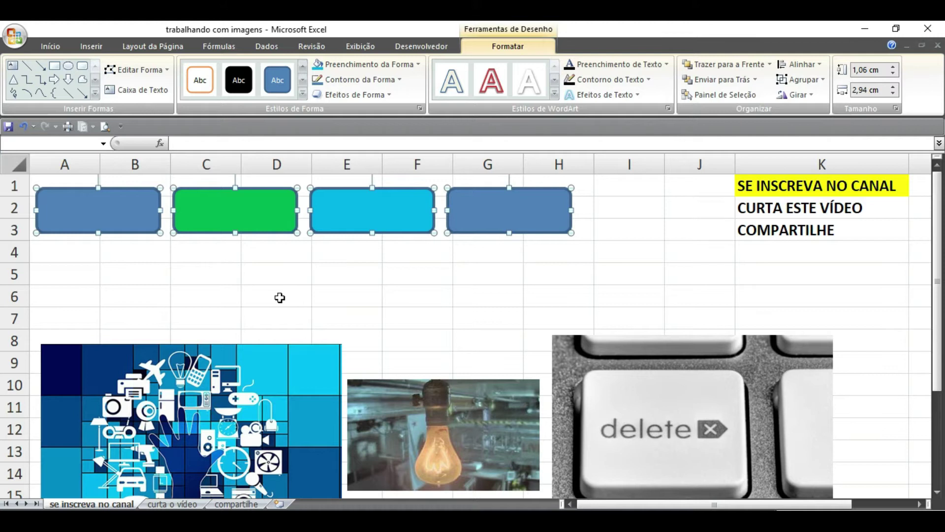
- Fill the green shape in column C with the kitten picture 01imagem
left_click(316, 284)
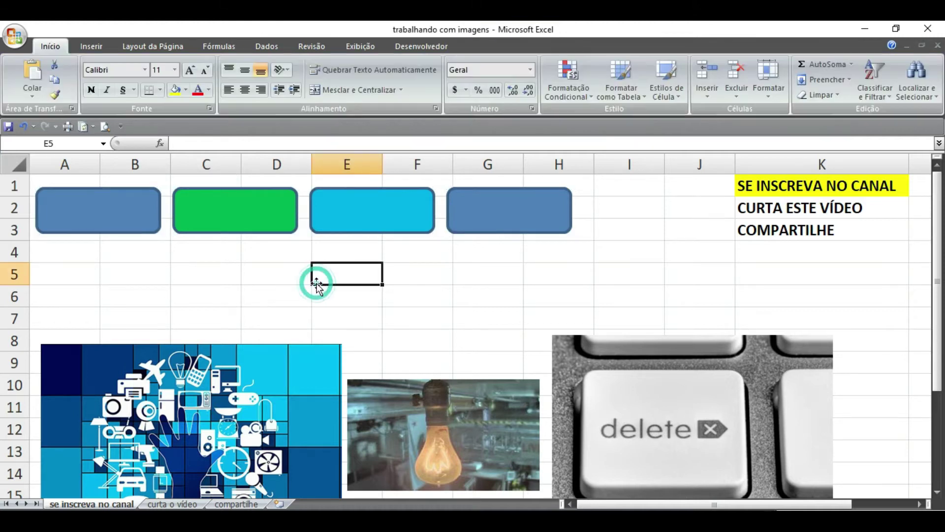
left_click(232, 212)
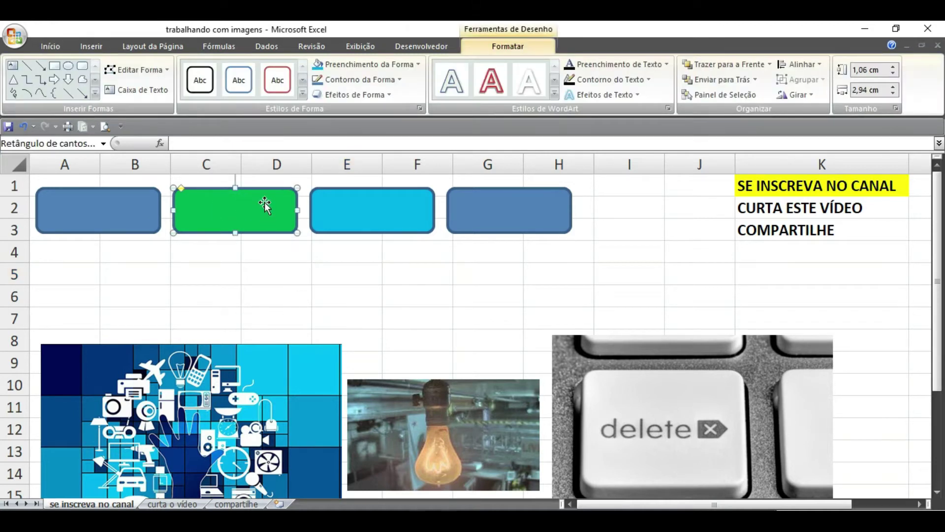
left_click(90, 47)
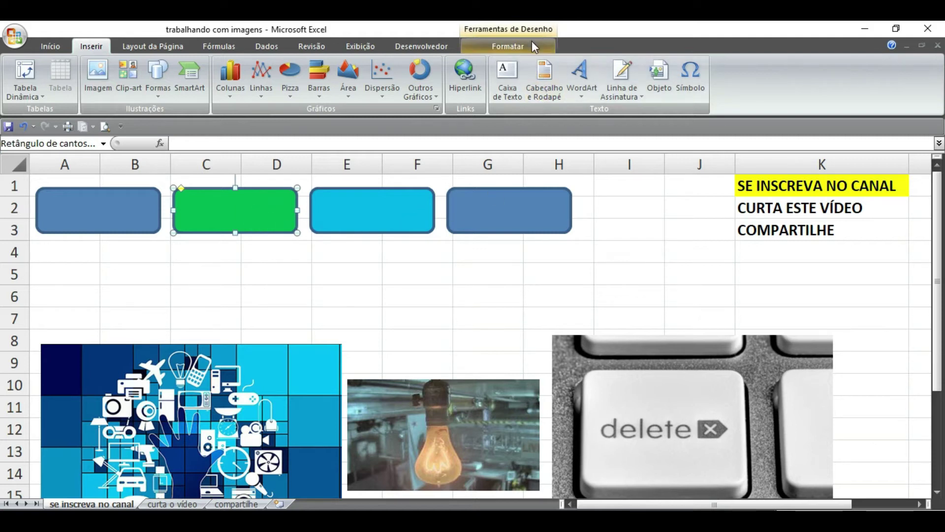
left_click(529, 25)
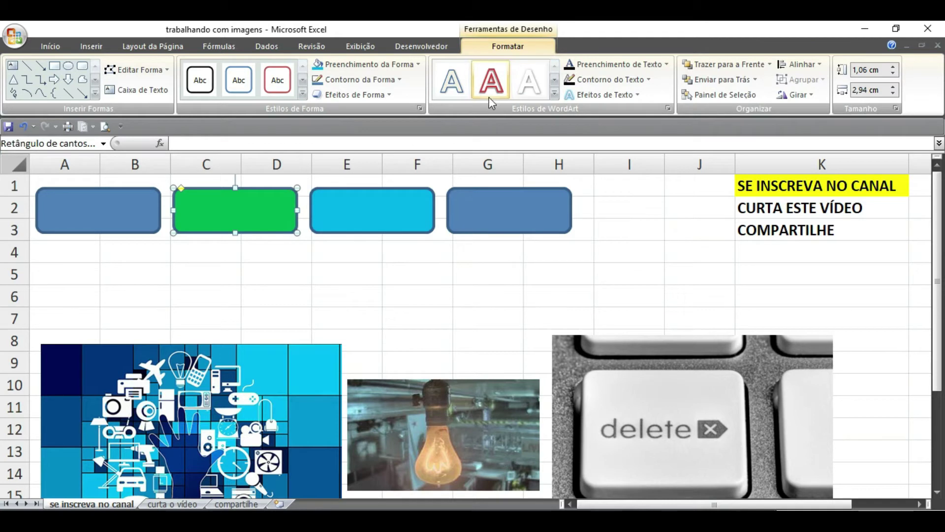
left_click(406, 62)
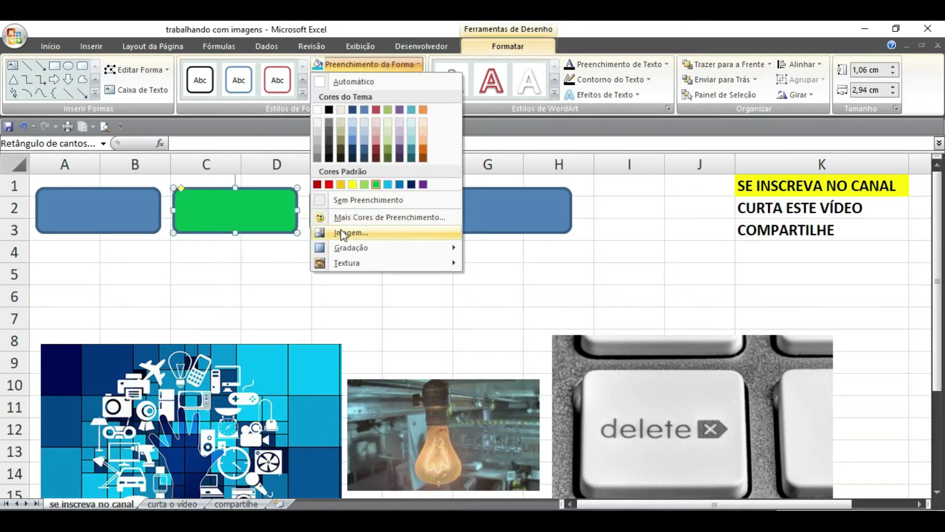
key("Escape")
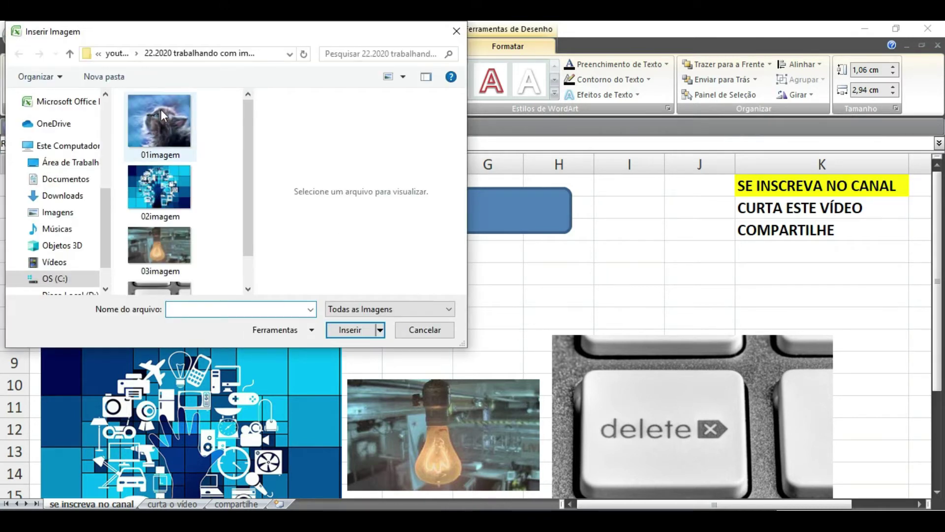
left_click(166, 121)
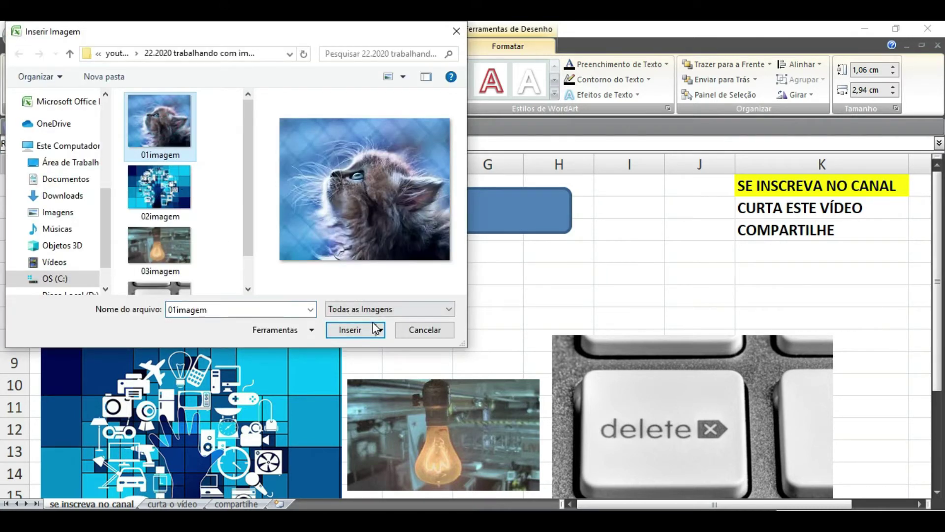
left_click(351, 330)
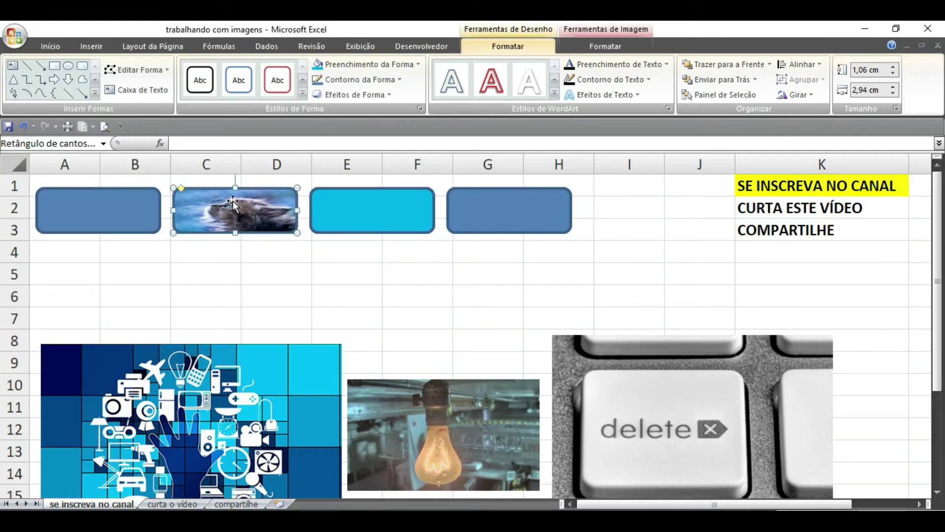
left_click(353, 212)
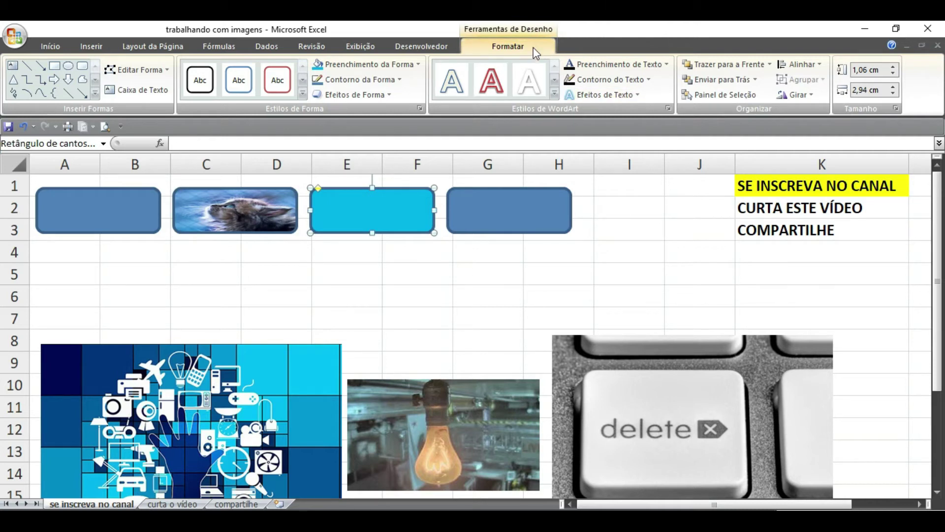
left_click(406, 64)
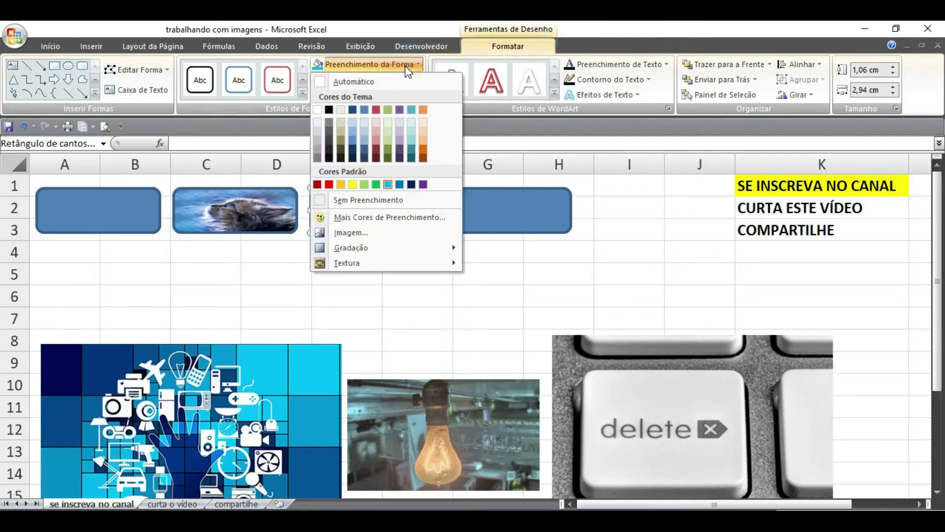
mouse_move(351, 247)
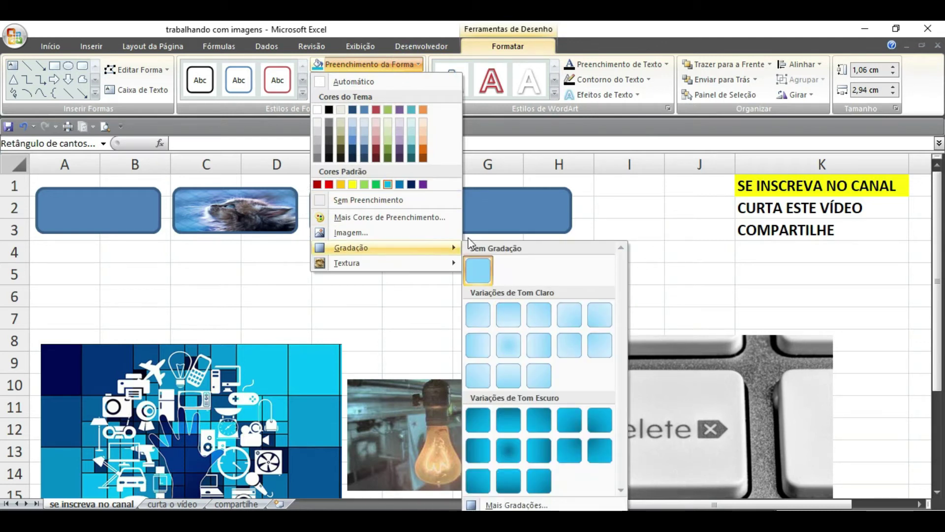
key("Escape")
key("Escape")
left_click(114, 207)
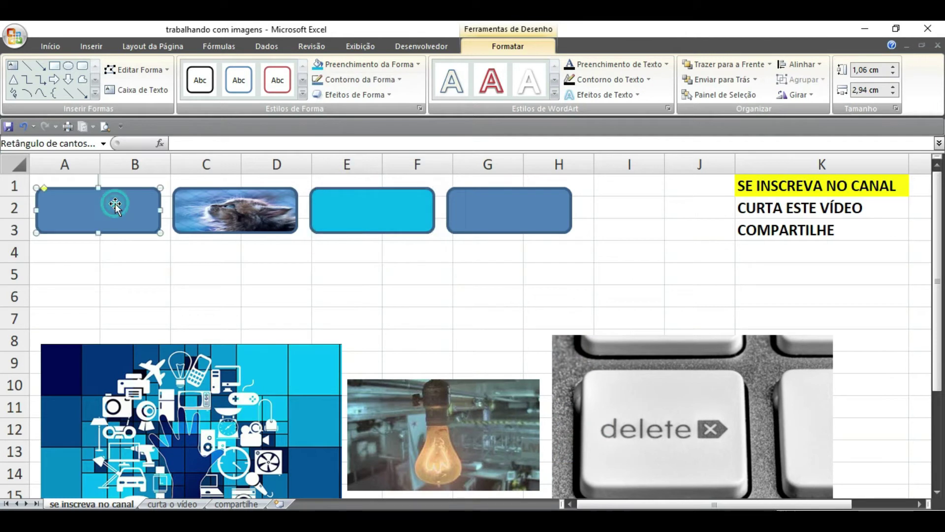
left_click(348, 64)
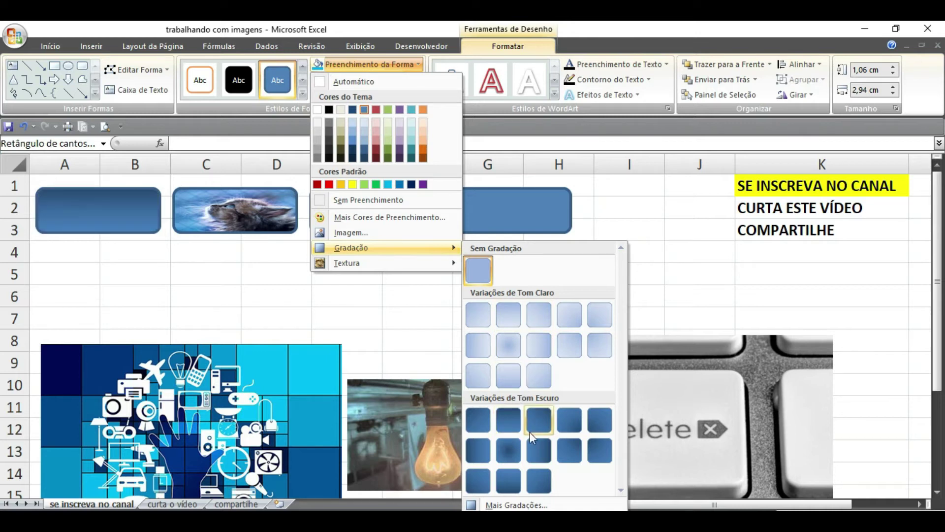
mouse_move(347, 263)
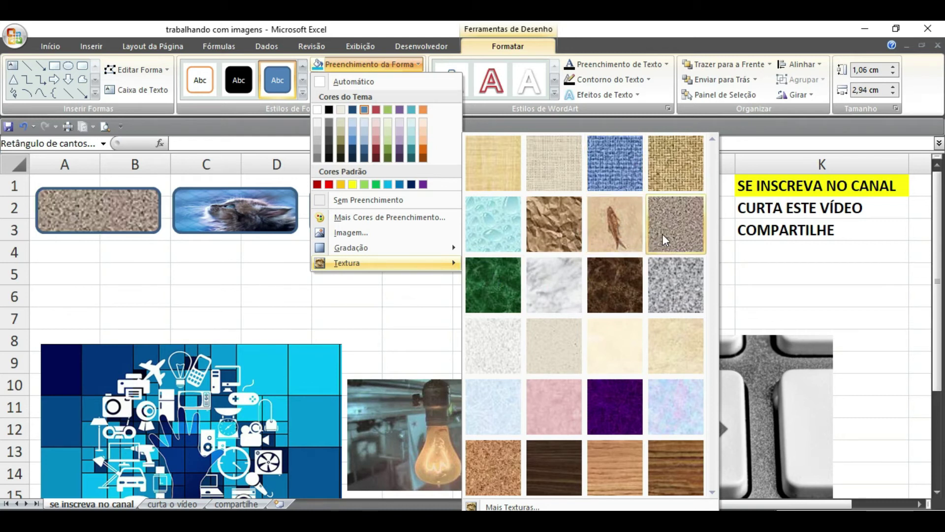
left_click(155, 261)
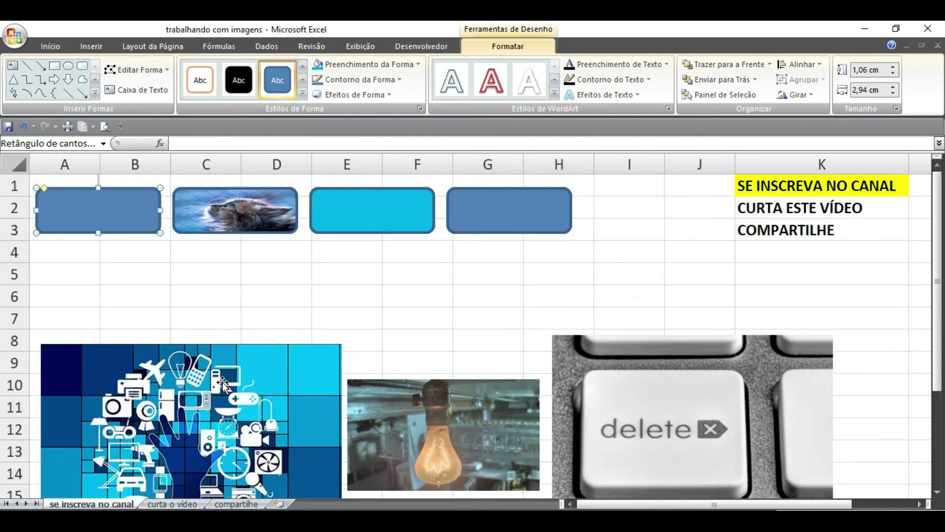
left_click(344, 311)
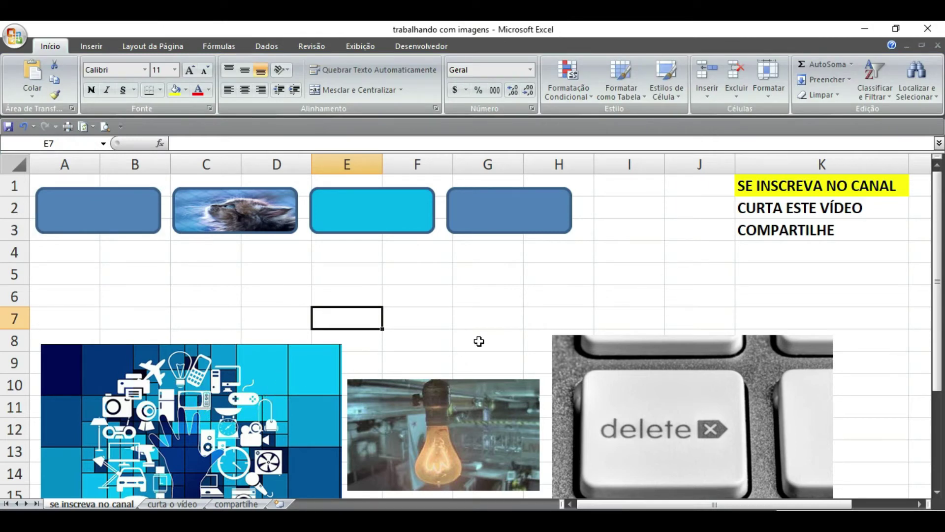
- Insert the cat picture 01imagem at cell F6 and shrink it to 3,7 × 4,45 cm
left_click(427, 297)
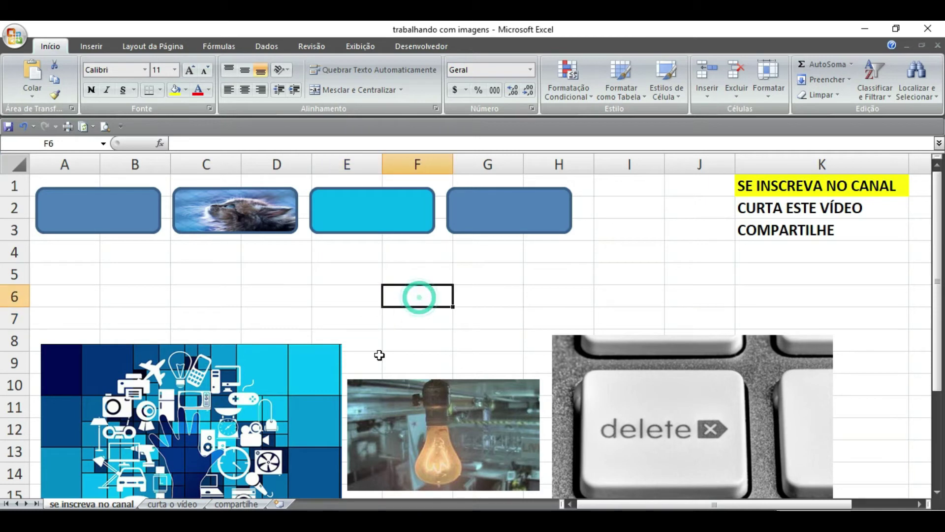
left_click(99, 46)
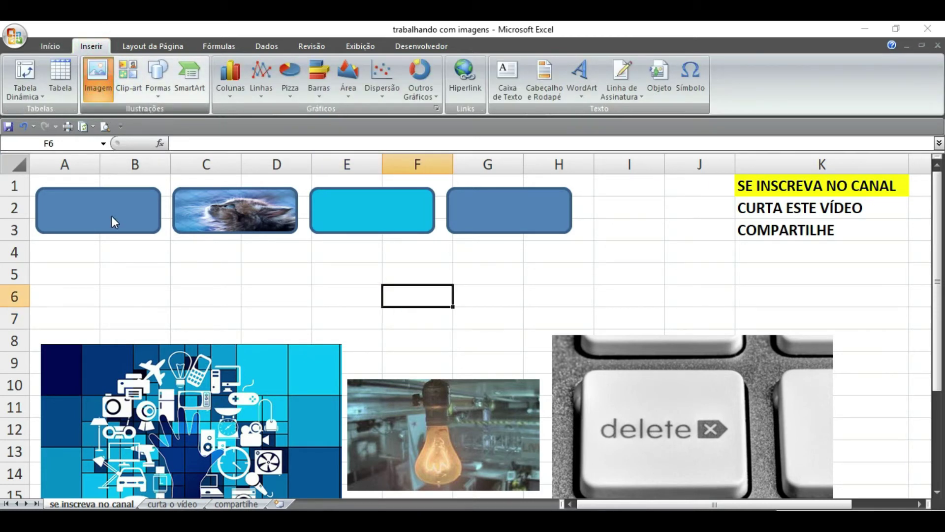
double_click(158, 117)
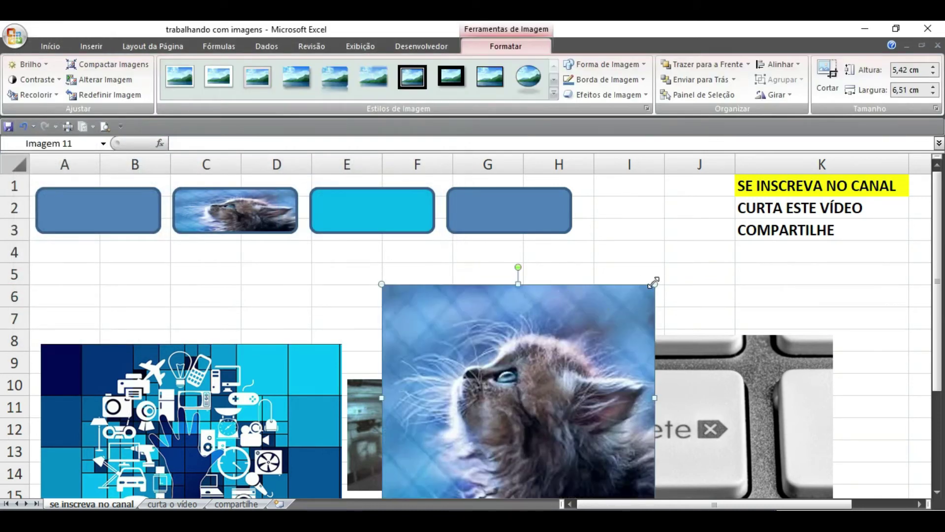
left_click_drag(654, 283, 569, 356)
mouse_move(492, 416)
left_mouse_down()
mouse_move(475, 311)
mouse_move(658, 255)
left_mouse_up()
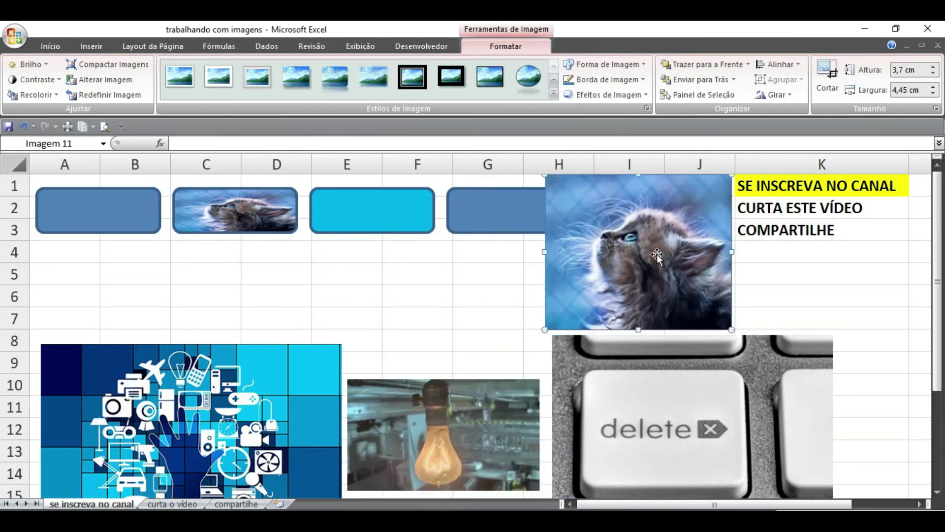
- Select the cat, delete-key, light-bulb and tech-icons pictures and shrink them together
left_click(649, 429, "ctrl")
left_click(426, 449, "ctrl")
left_click(276, 443, "ctrl")
mouse_move(343, 343)
left_mouse_down()
mouse_move(311, 366)
mouse_move(333, 349)
left_mouse_up()
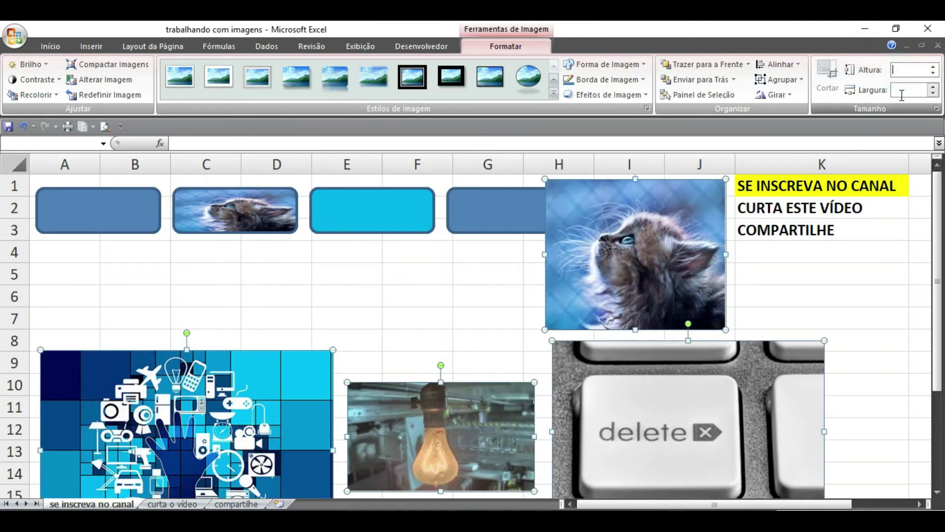
left_click(900, 92)
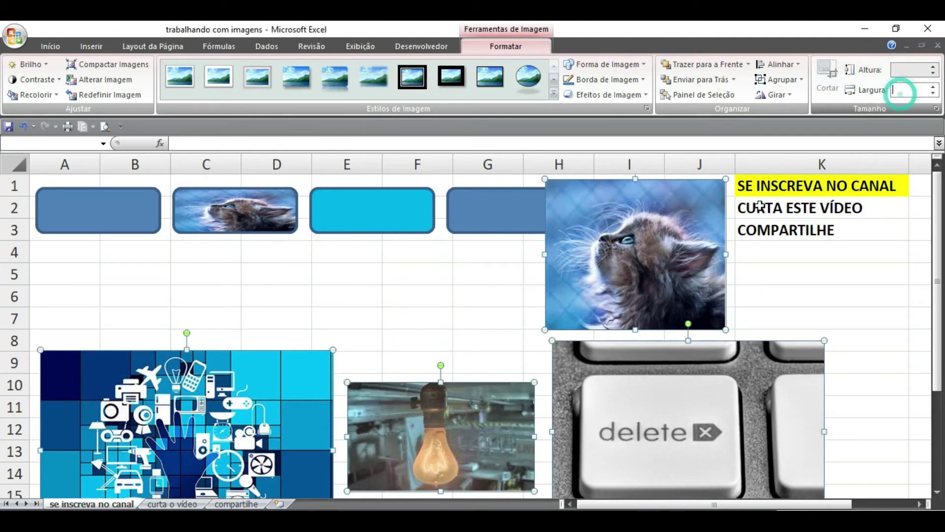
- Move the cat picture to the top right over columns H–K, rows 1–7
left_click(374, 334)
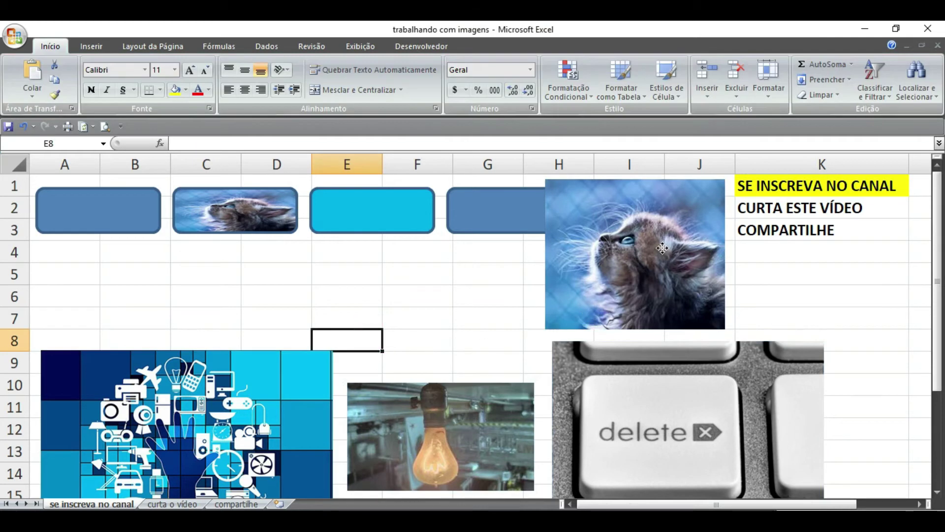
left_click_drag(662, 248, 478, 303)
left_click(464, 332)
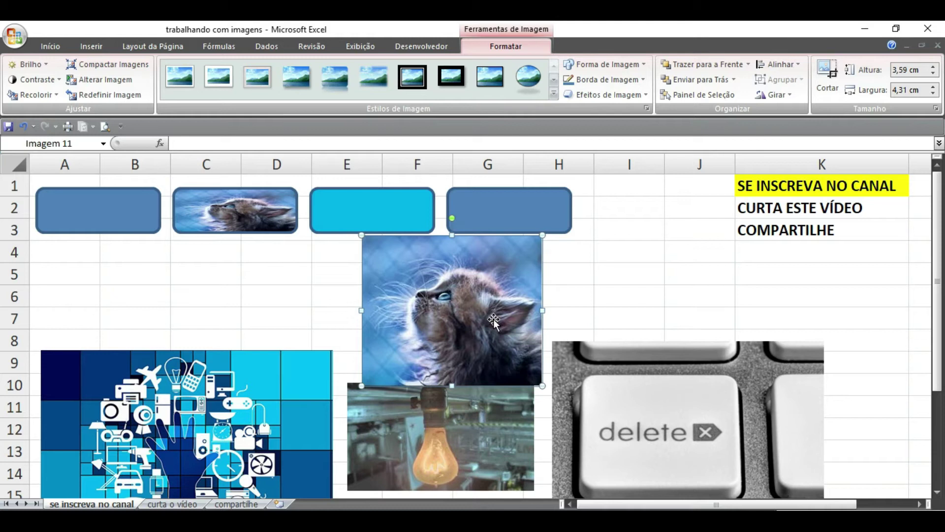
left_click_drag(494, 321, 703, 269)
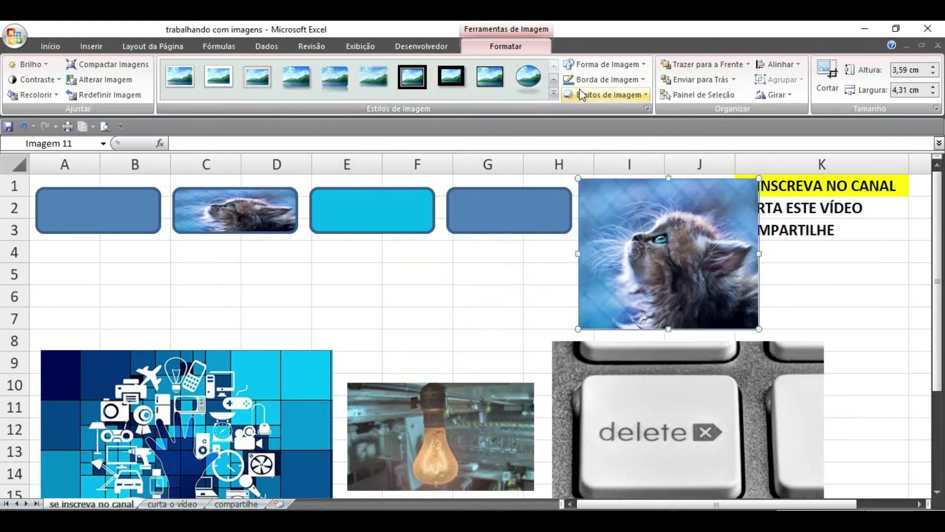
- Move the tech picture up to row 4 and reshape it as a rounded rectangle with small corners
left_click(621, 67)
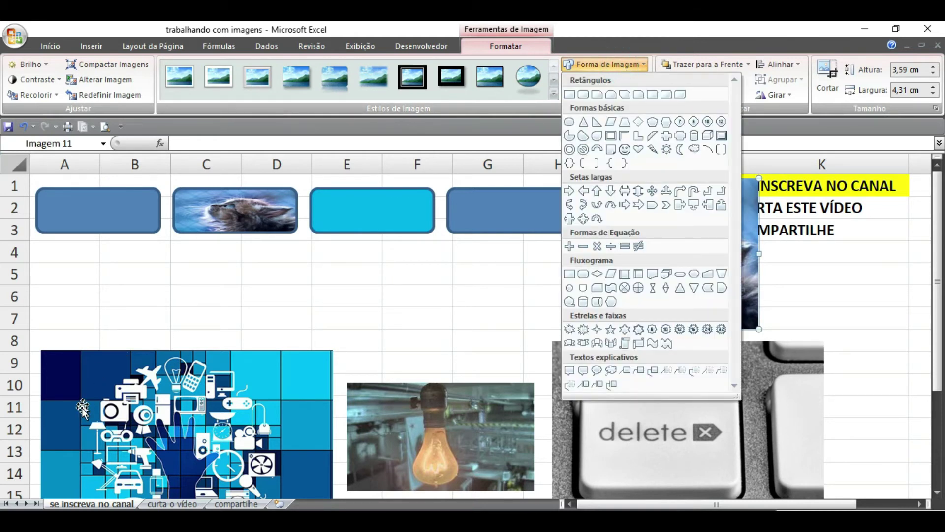
left_click(152, 401)
left_click_drag(163, 406, 163, 309)
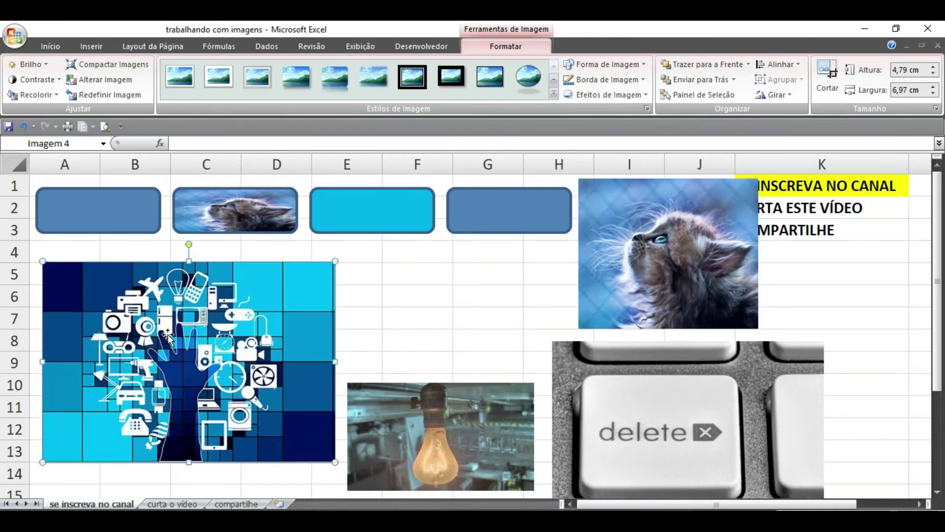
left_click(605, 66)
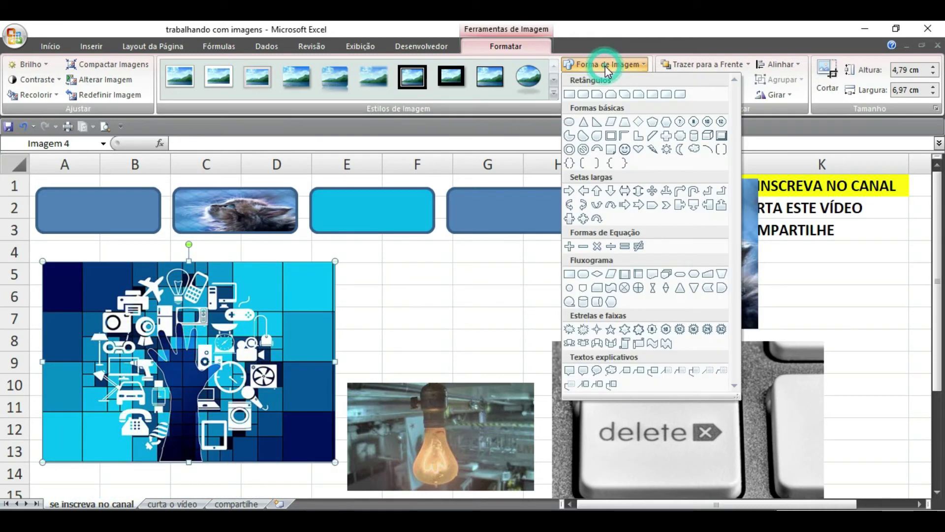
left_click(586, 96)
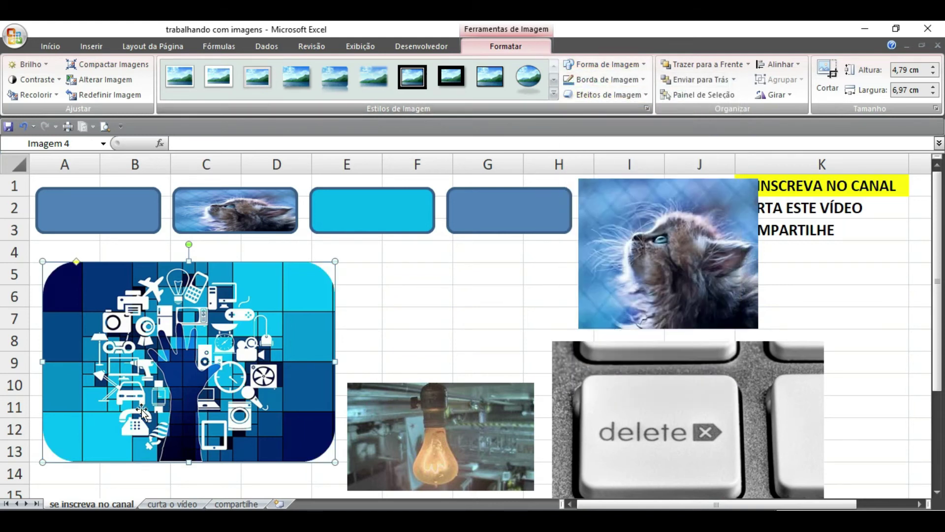
left_click(76, 262)
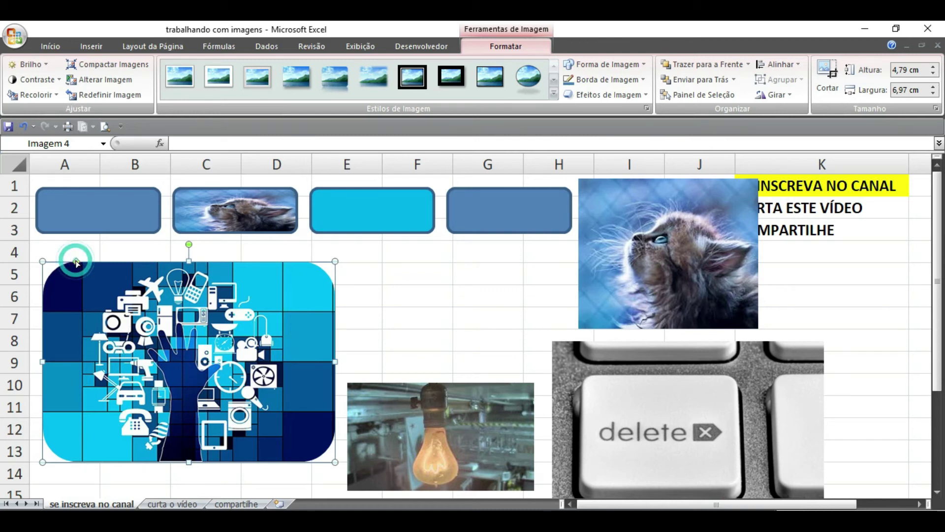
left_click_drag(89, 277, 64, 261)
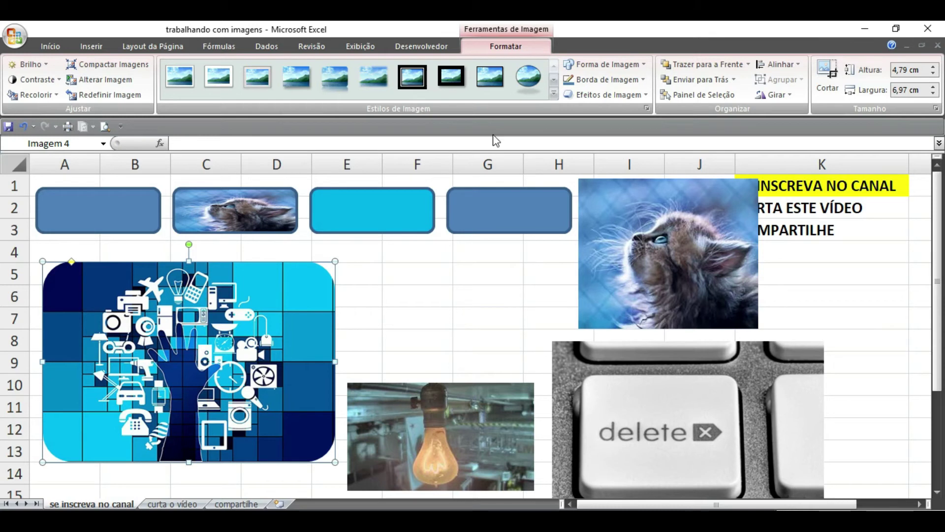
- Give the tech picture a light-green picture border
left_click(638, 80)
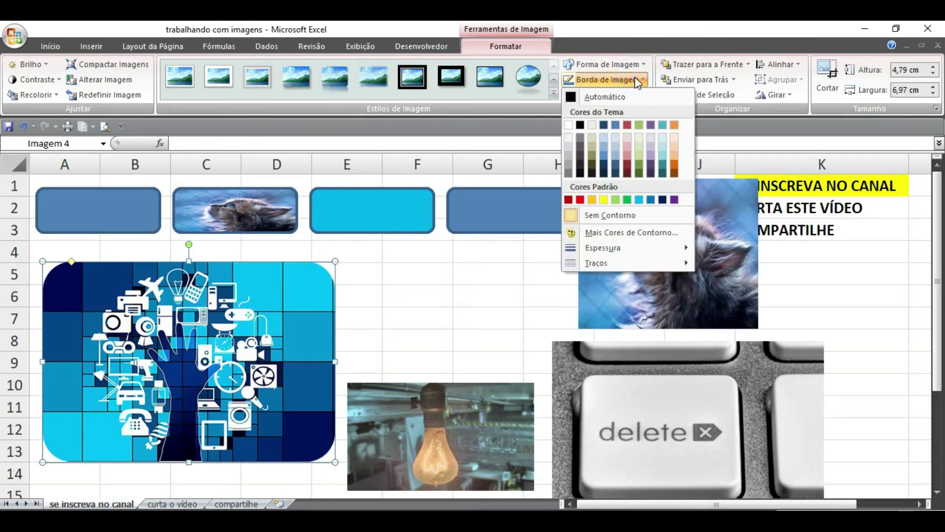
left_click(640, 151)
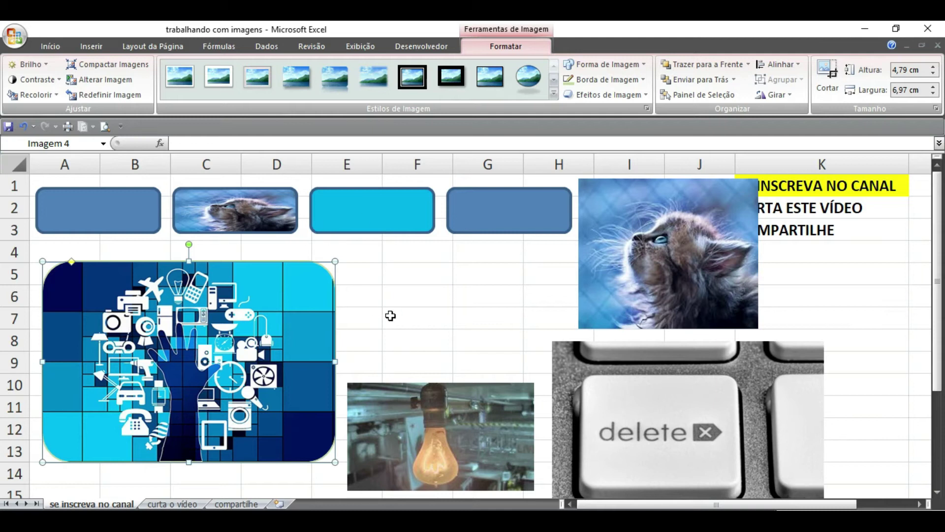
left_click(391, 316)
left_click(302, 327)
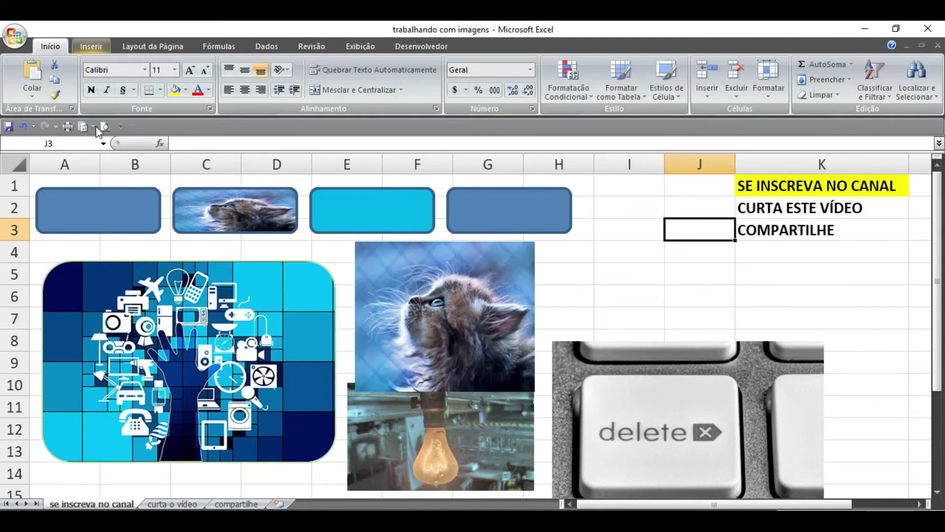
- Insert a red-style WordArt and place it to the right of the cat picture
left_click(98, 46)
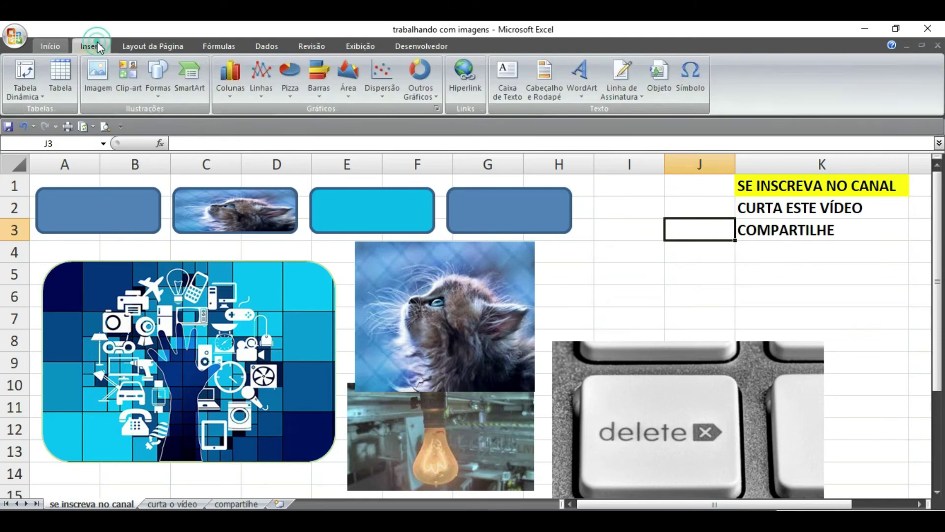
left_click(586, 98)
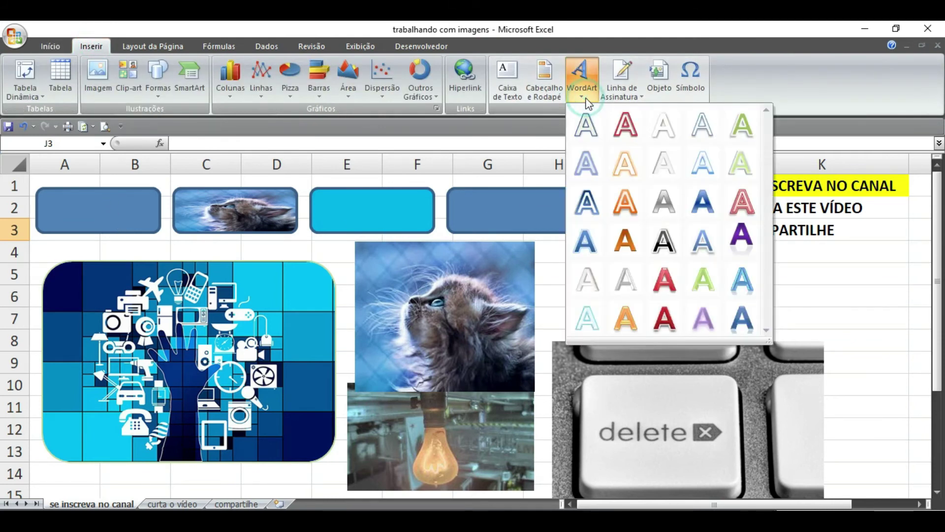
left_click(664, 279)
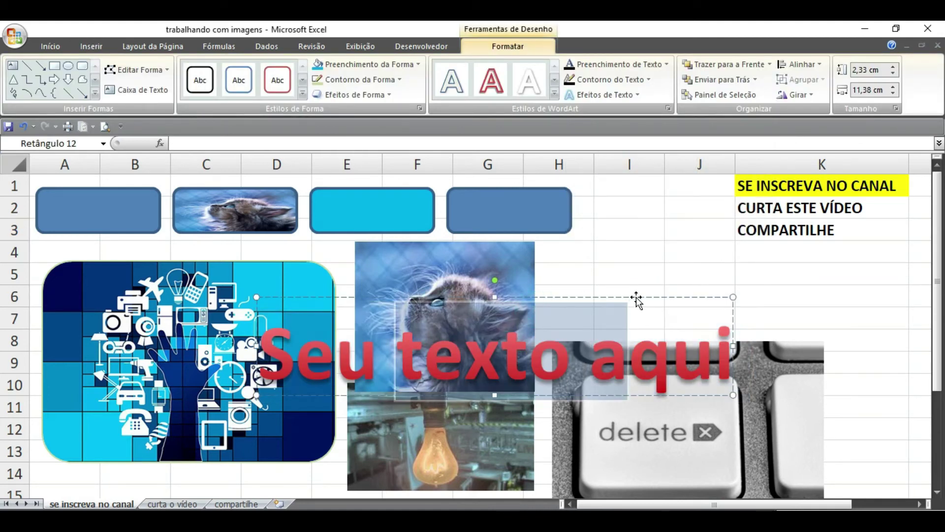
left_click_drag(637, 298, 827, 231)
left_click_drag(602, 290, 602, 291)
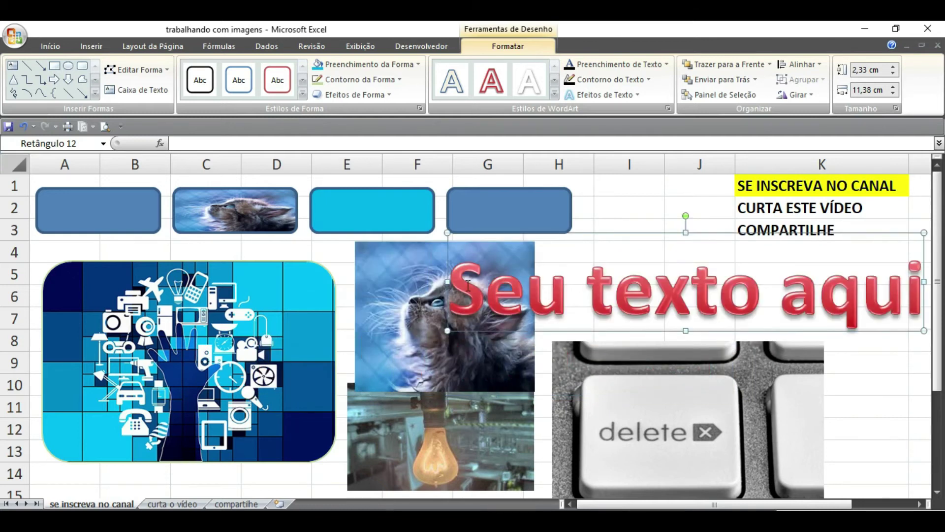
- Replace the WordArt placeholder text with 'Clique Aqui'
left_click(464, 283)
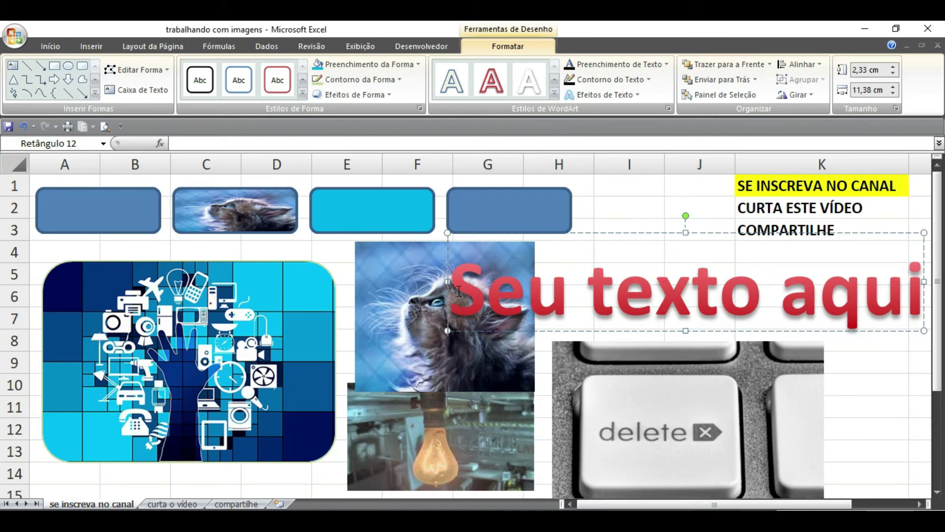
type("Clique Aqui")
key("Delete")
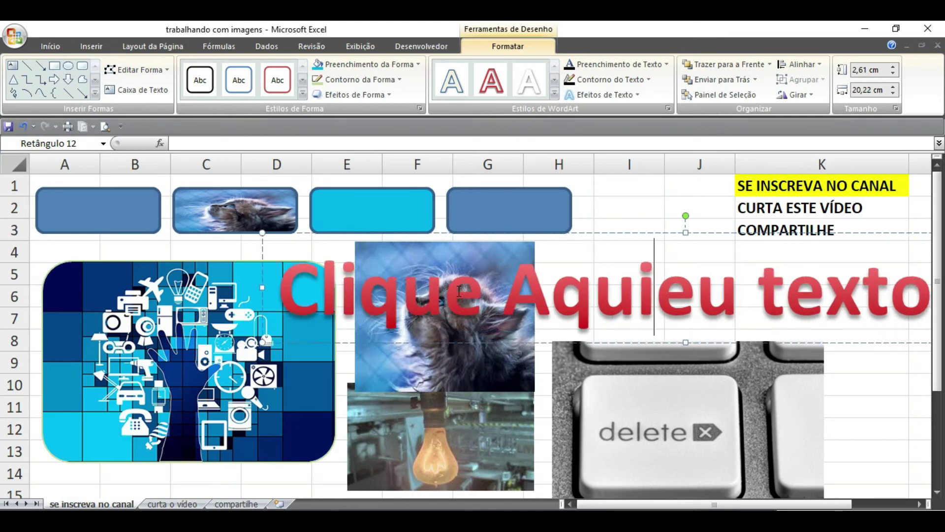
key("Delete")
key("Delete")
key("Delete")
key("Delete")
key("Delete")
key("Delete")
key("Delete")
key("Delete")
key("Delete")
key("Delete")
key("Delete")
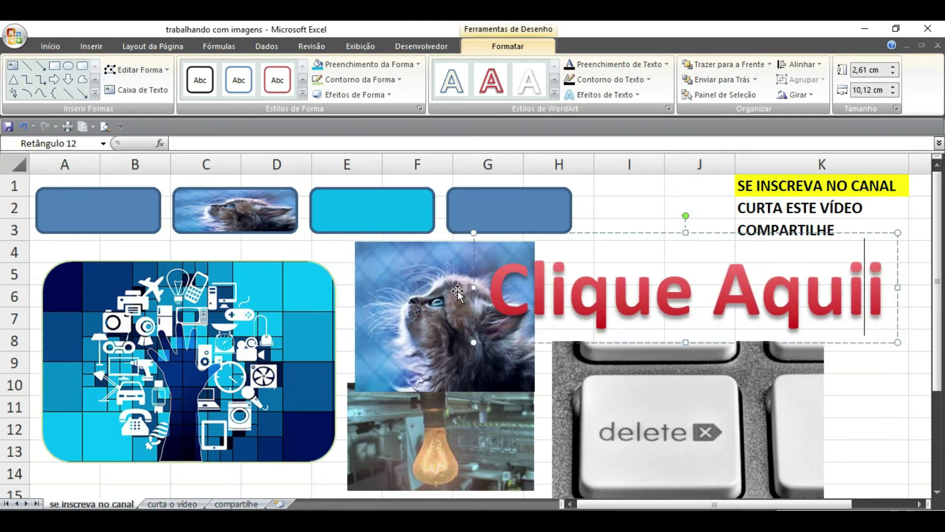
key("Delete")
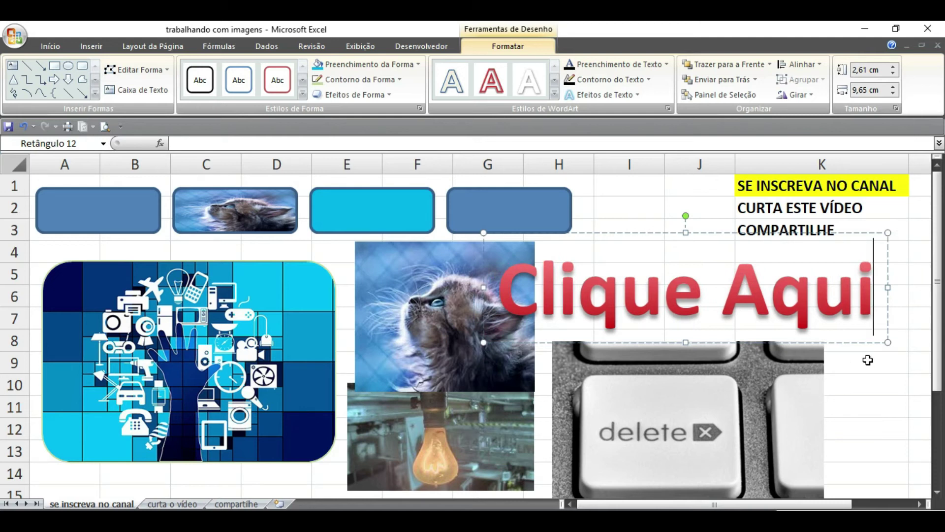
left_click(856, 381)
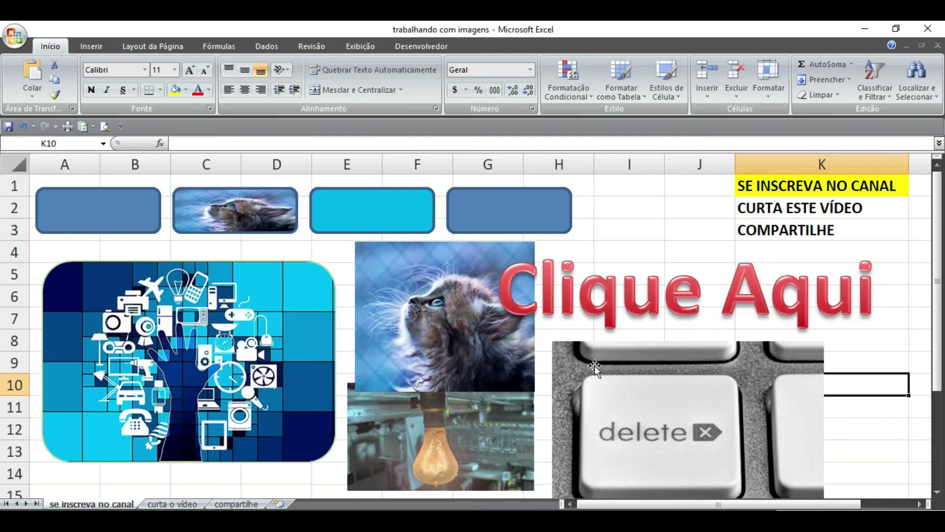
left_click(776, 299)
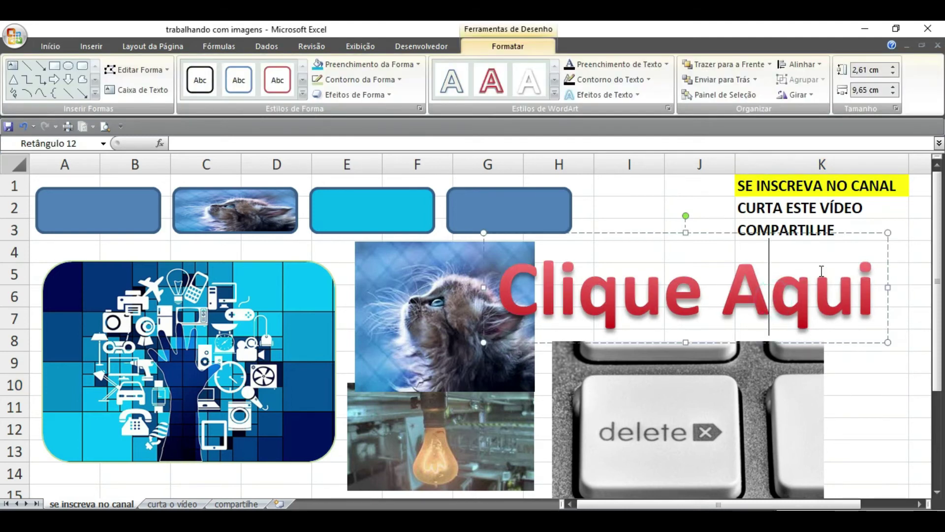
- Move the Clique Aqui WordArt left onto the tech picture
left_click(829, 233)
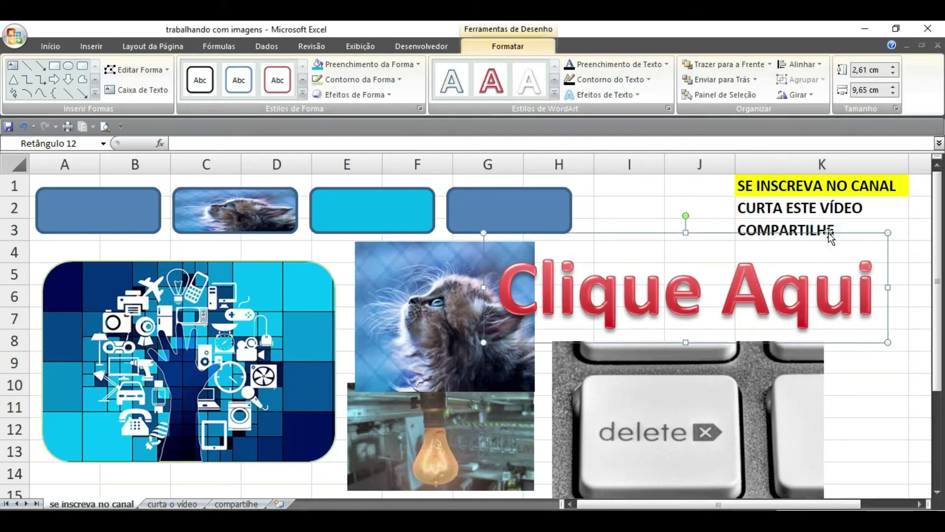
left_click(91, 46)
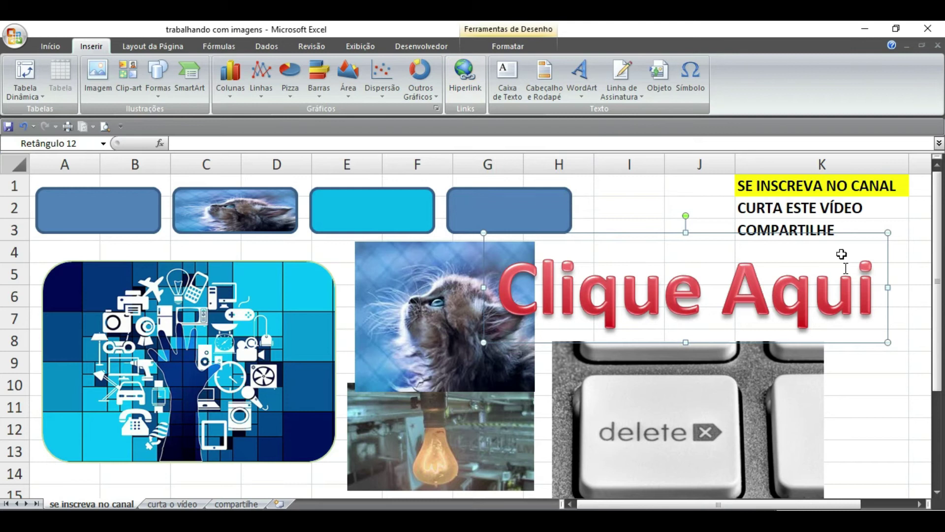
mouse_move(853, 236)
left_mouse_down()
mouse_move(423, 297)
mouse_move(317, 323)
left_mouse_up()
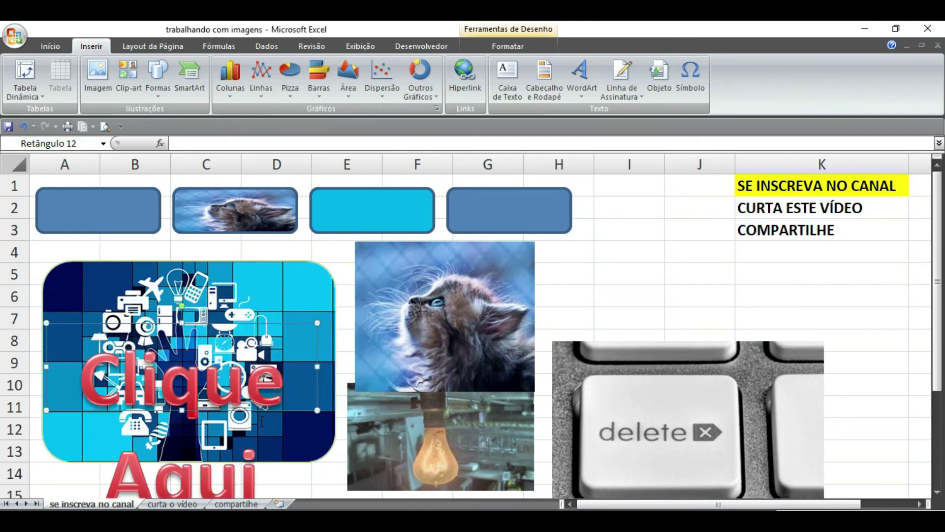
- Set the WordArt's font size to 30 and place it over the delete-key picture
left_click(50, 45)
type("30")
key("Return")
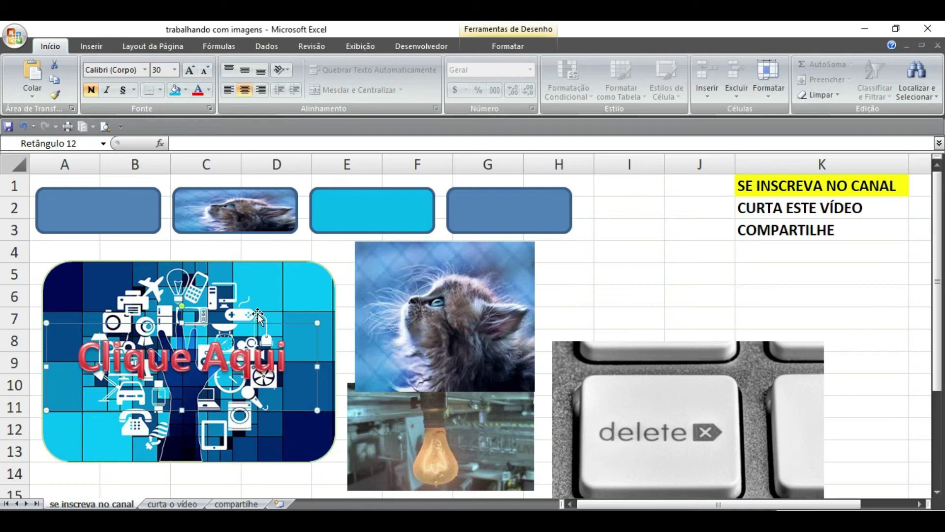
left_click_drag(272, 325, 778, 383)
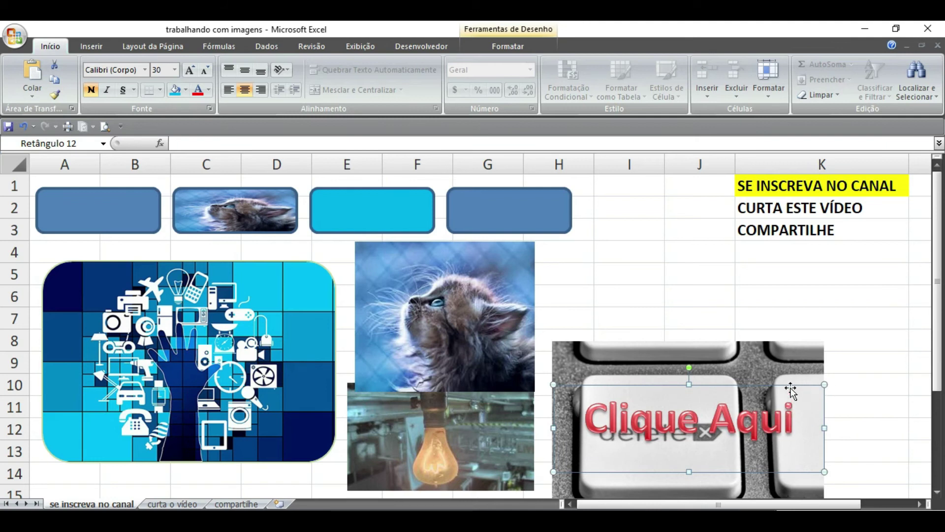
- Group the Clique Aqui WordArt with the delete-key picture using Agrupar, then reselect the group
left_click(763, 362, "ctrl")
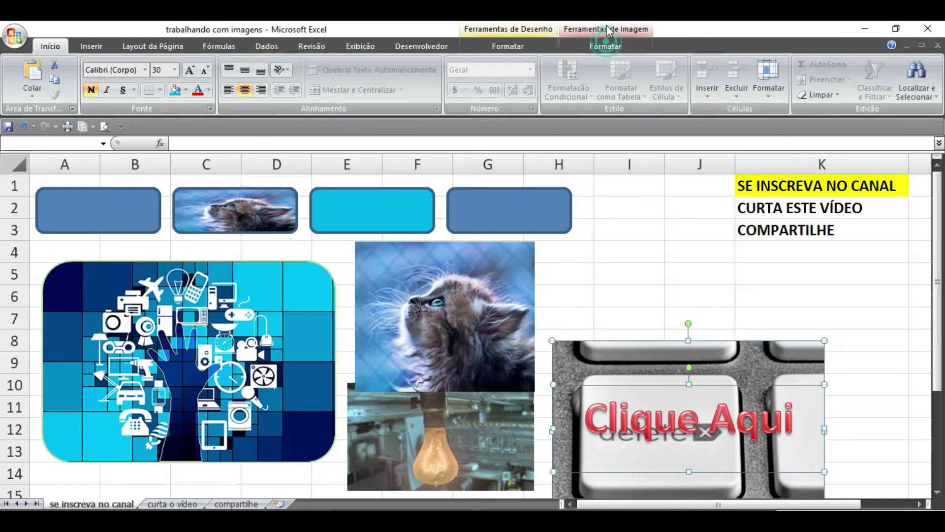
left_click(606, 46)
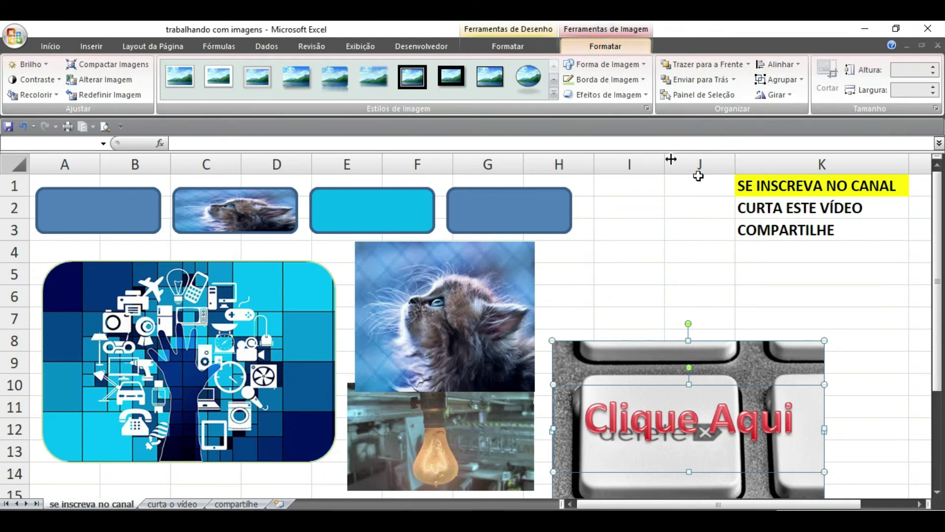
left_click(791, 84)
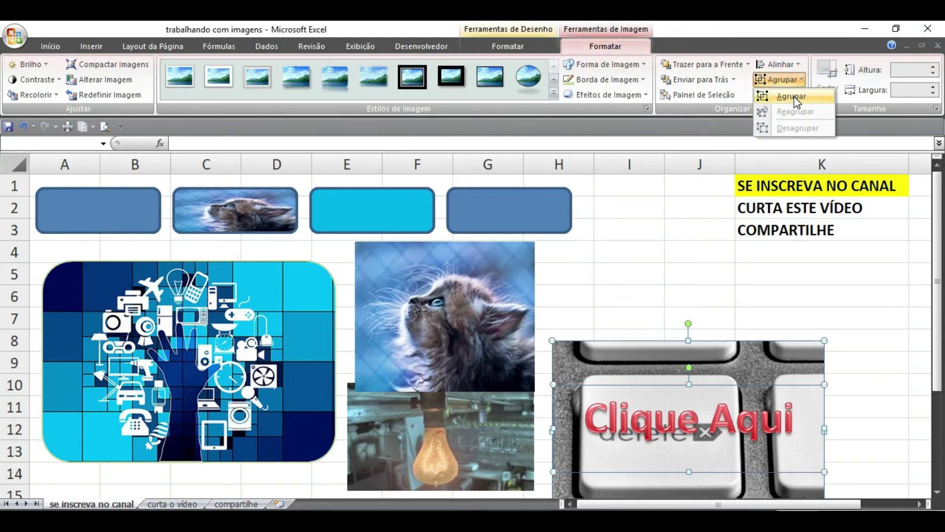
left_click(788, 94)
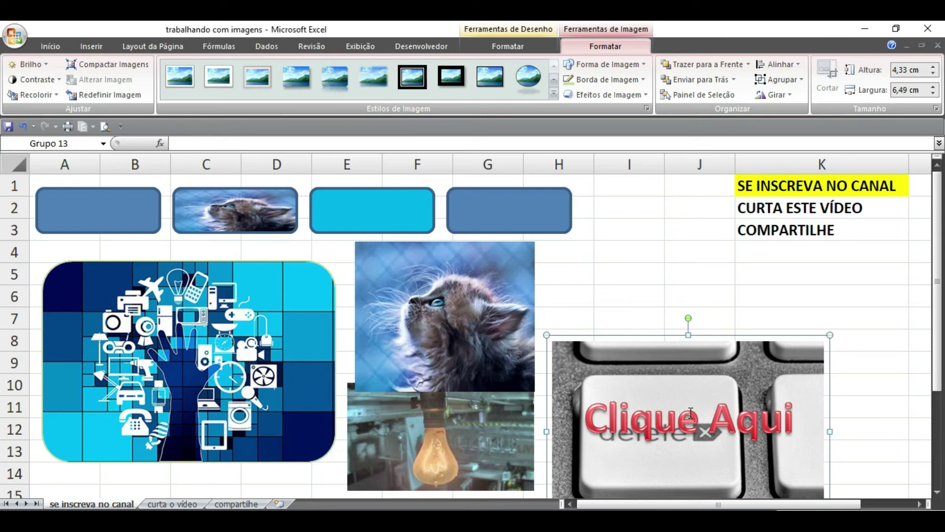
left_click(655, 235)
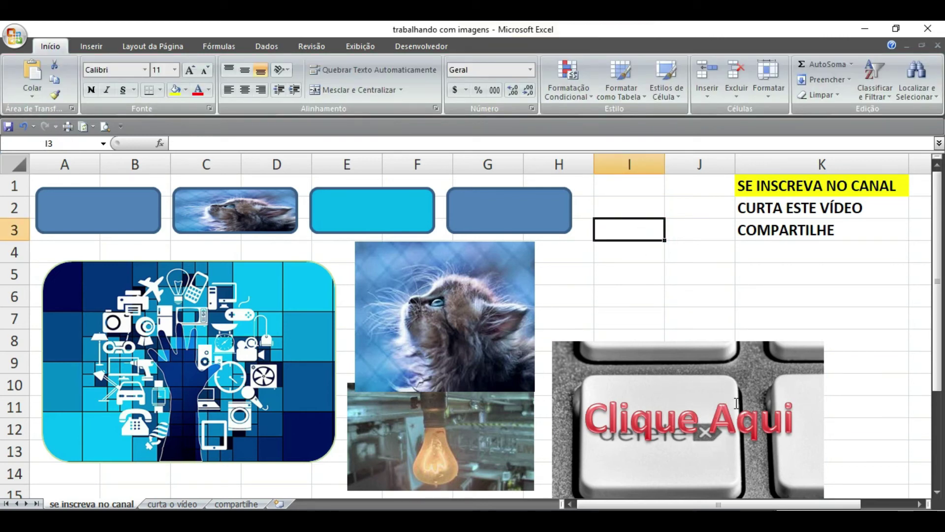
left_click(741, 392)
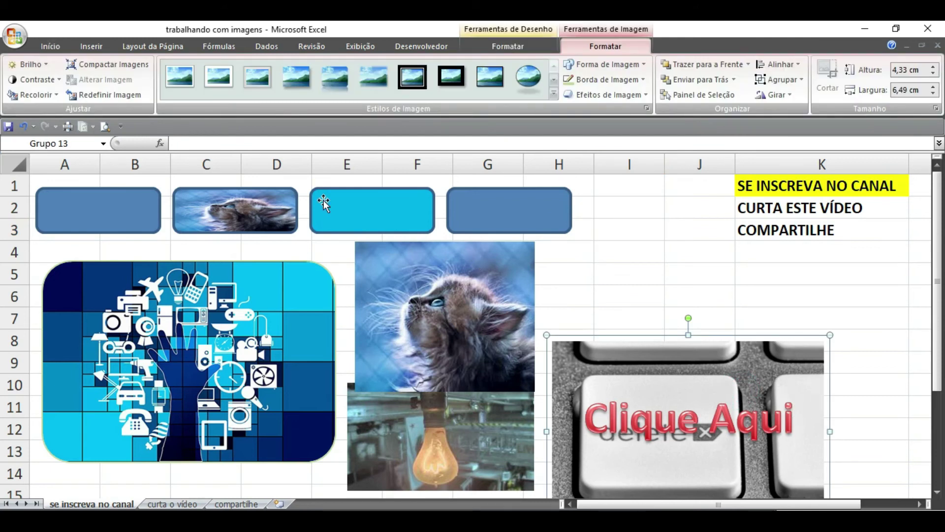
- Add a hyperlink from the Clique Aqui group to the compartilhe sheet
left_click(91, 45)
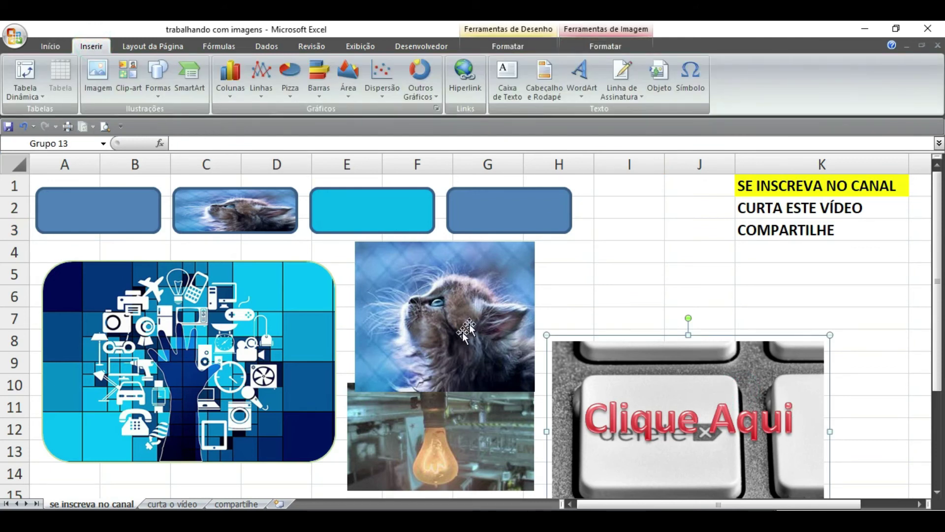
left_click(465, 72)
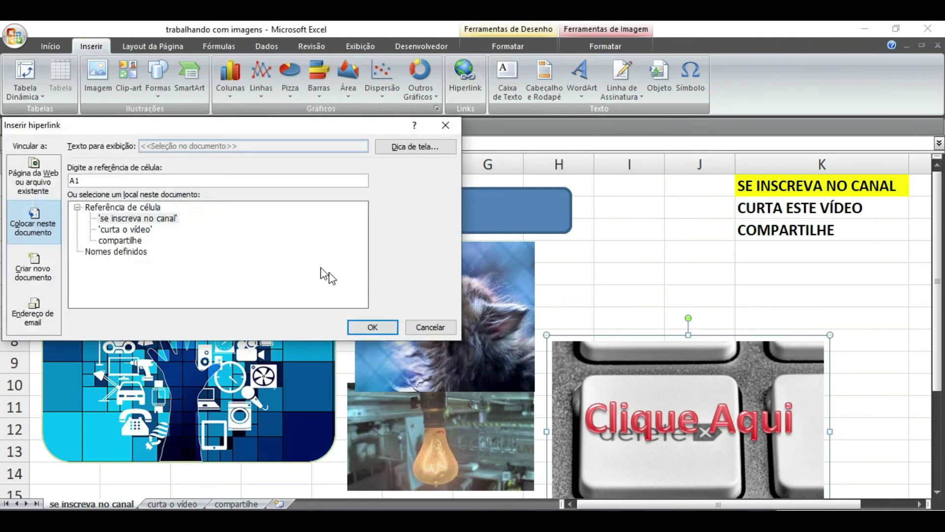
left_click(129, 244)
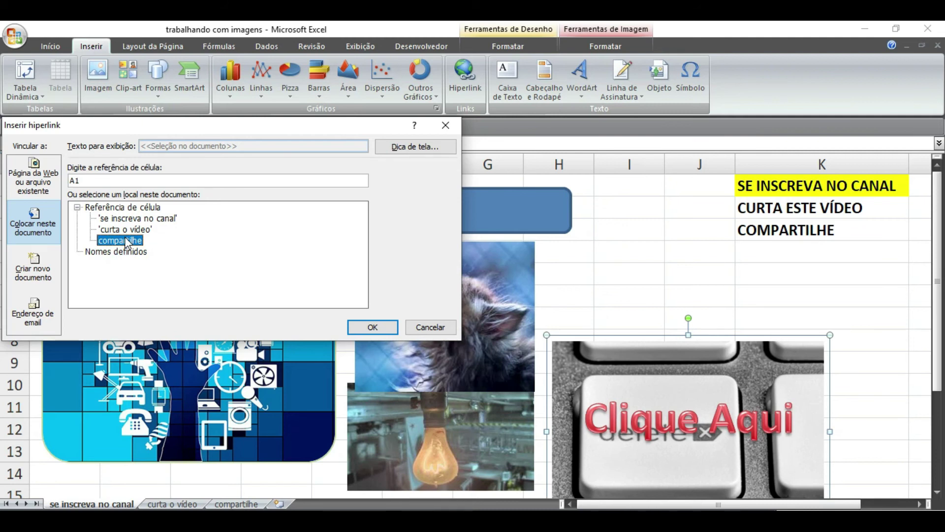
left_click(373, 327)
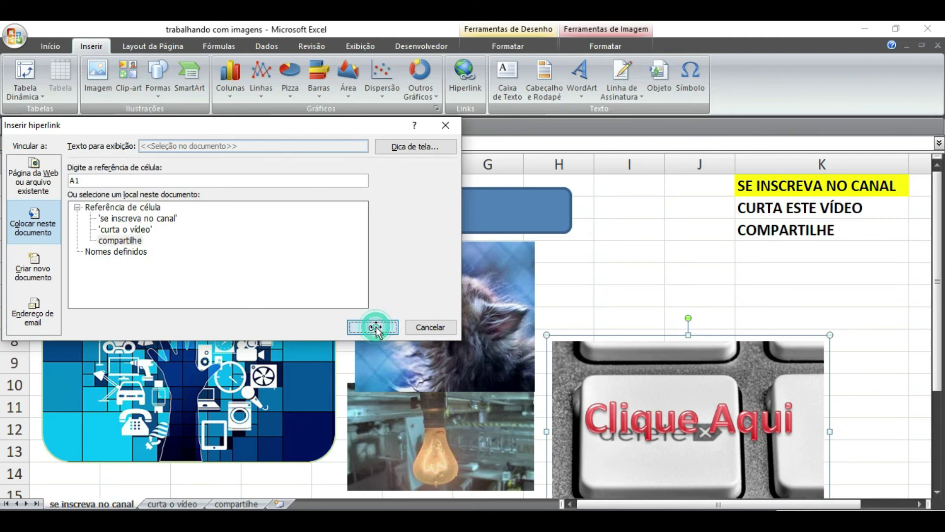
- Test the link to compartilhe, then return to the 'se inscreva no canal' sheet
left_click(810, 288)
left_click(731, 433)
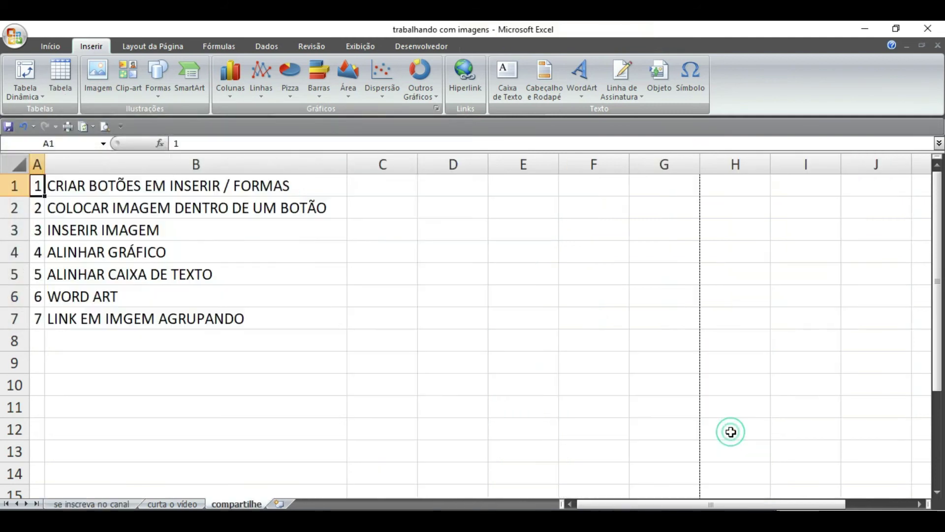
left_click(73, 504)
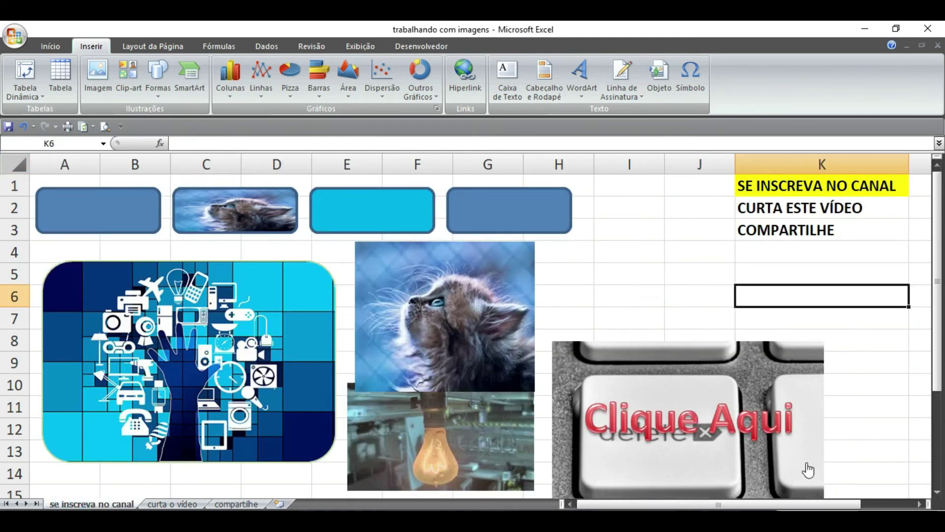
- Remove the Clique Aqui group's hyperlink, then add the kitten and light-bulb pictures to the selection
left_click(725, 388)
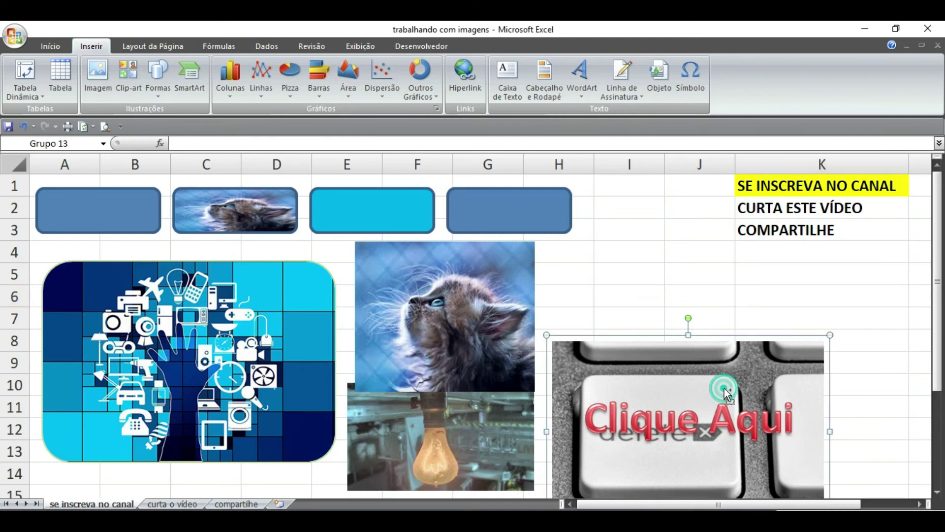
left_click(464, 74)
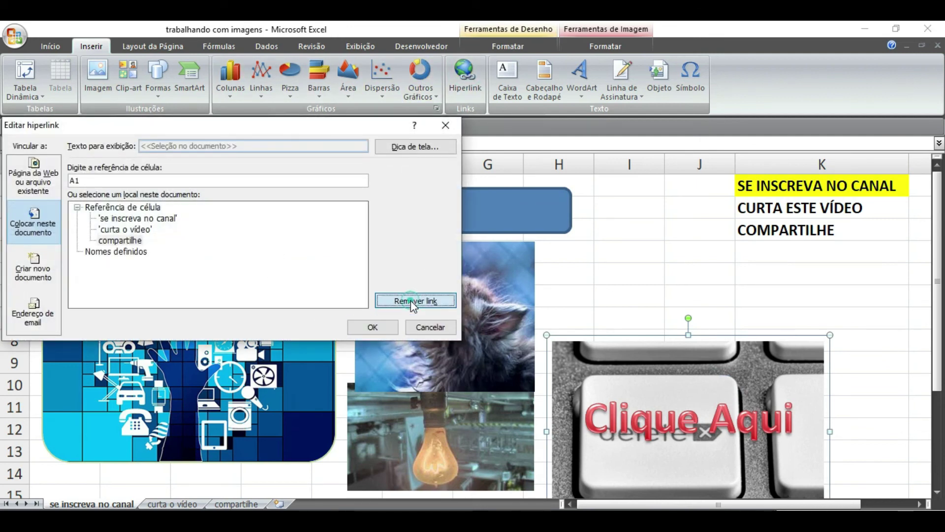
left_click(412, 301)
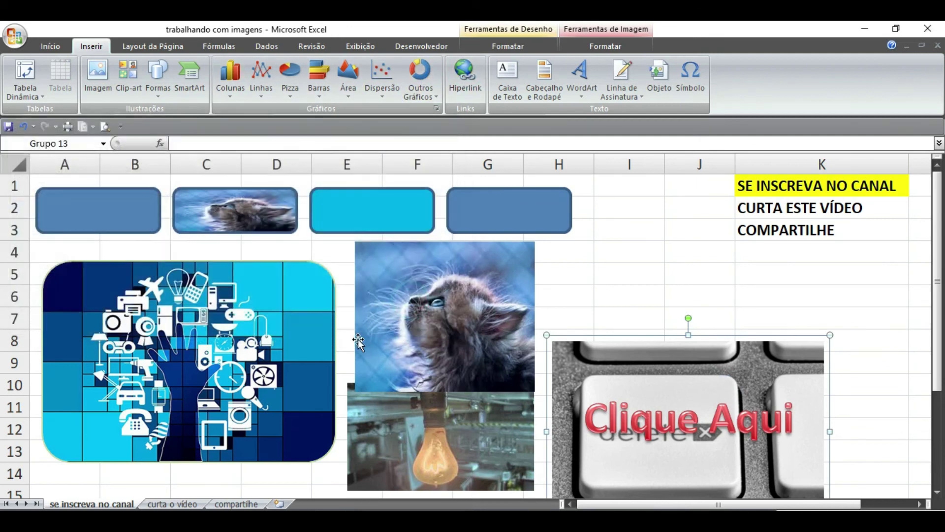
left_click(477, 321, "ctrl")
left_click(491, 442, "ctrl")
- Add the icon collage to the selection and apply a 2 cm height to the pictures
left_click(181, 400, "ctrl")
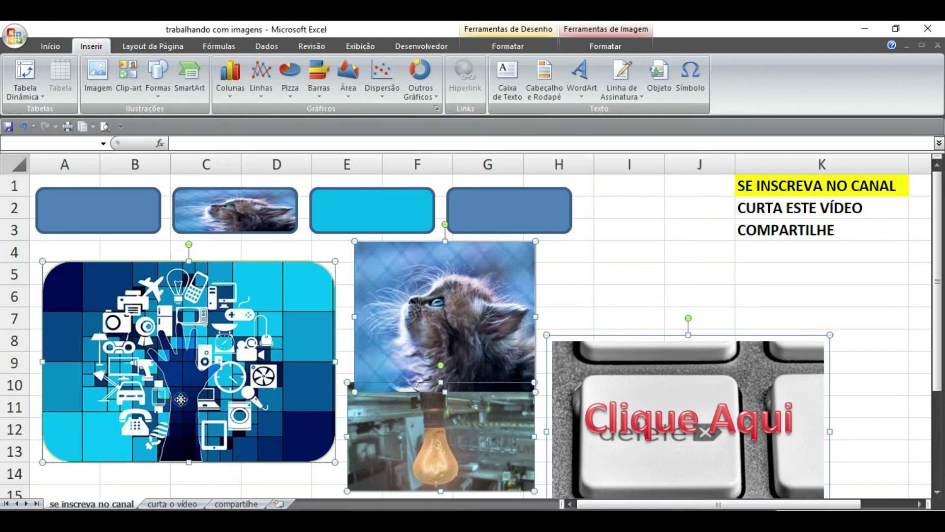
left_click(51, 47)
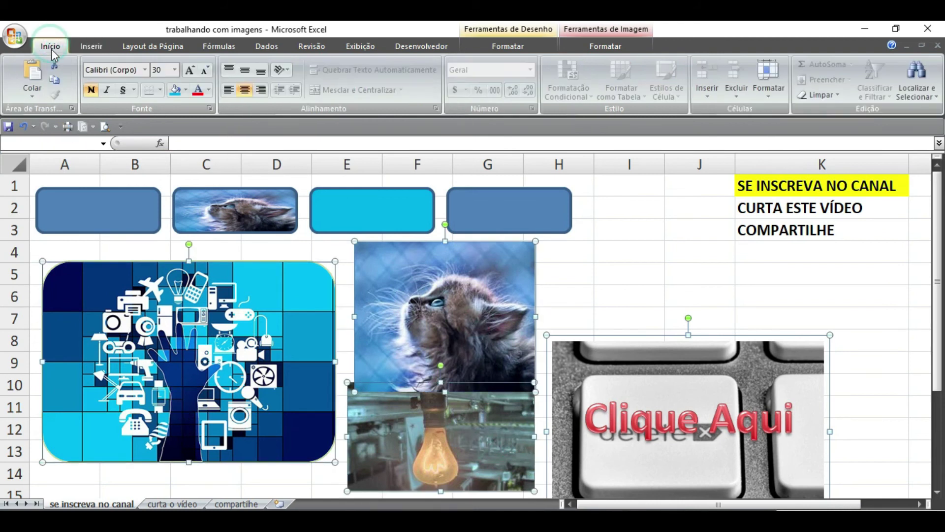
left_click(617, 52)
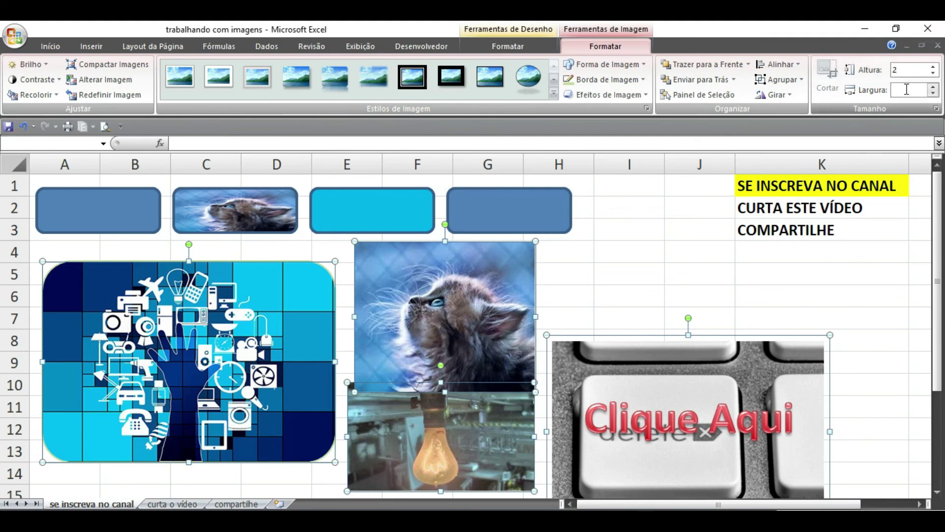
left_click(907, 89)
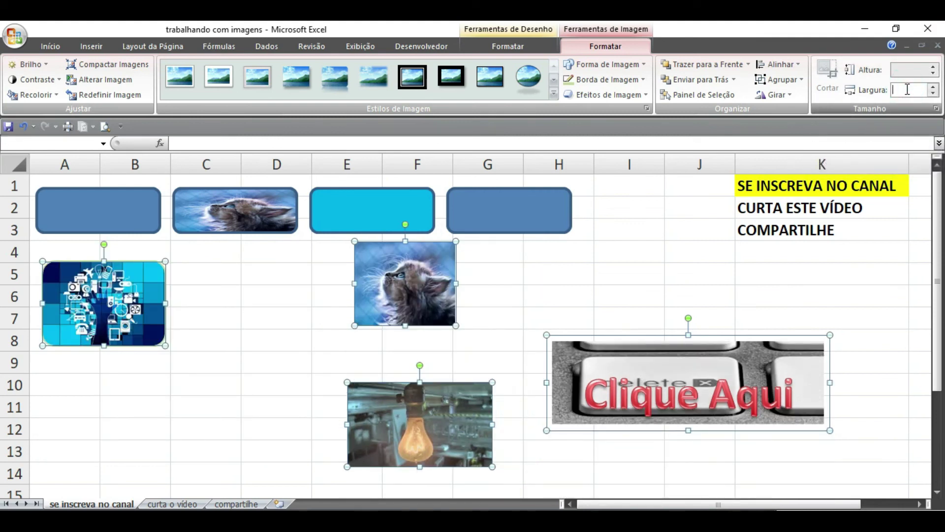
- Move the kitten to C5 and the light bulb to E5, then select all three pictures
left_click_drag(437, 303, 262, 325)
left_click_drag(384, 423, 348, 307)
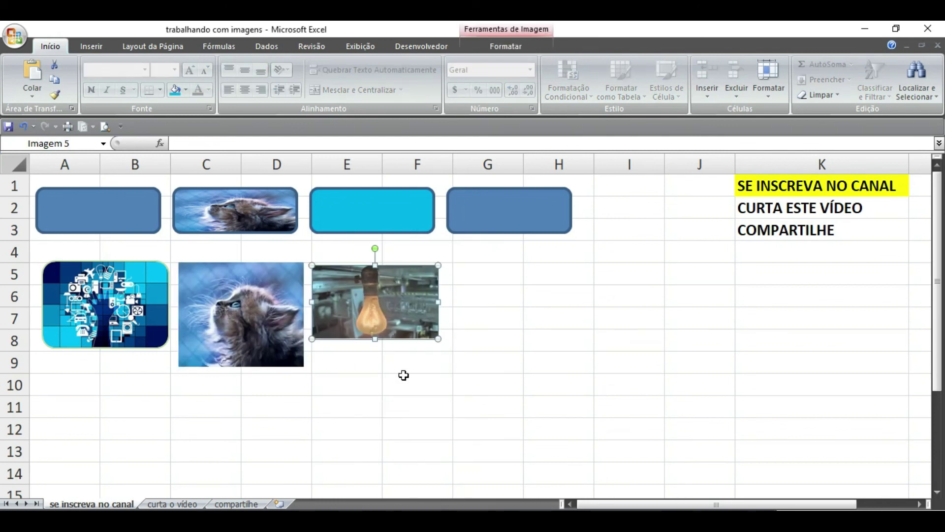
left_click(215, 320, "ctrl")
left_click(142, 313, "ctrl")
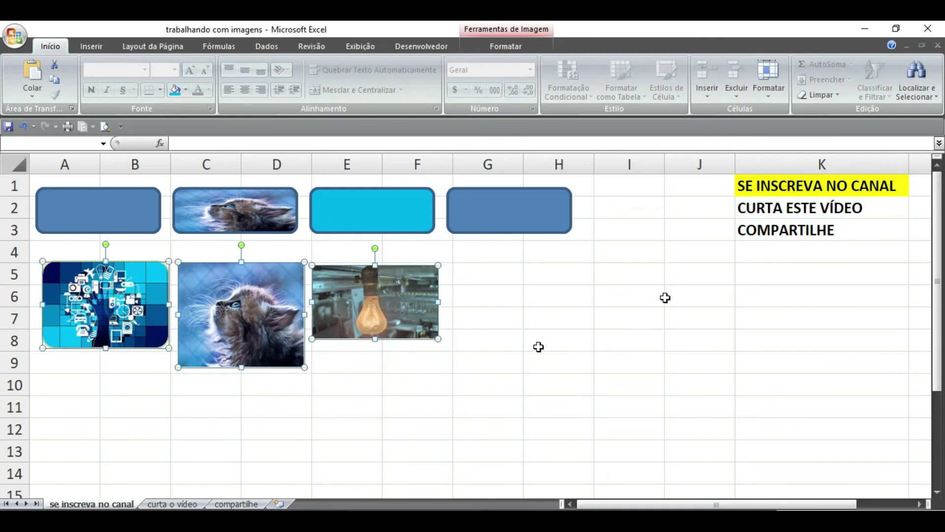
- Set the three pictures to 2 cm height and 3 cm width
left_click(479, 44)
left_click(903, 72)
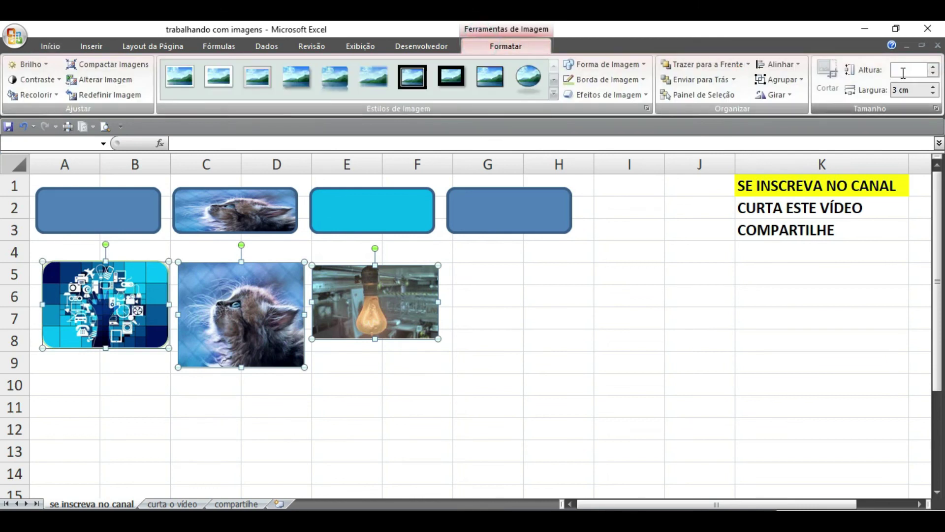
type("2")
key("Return")
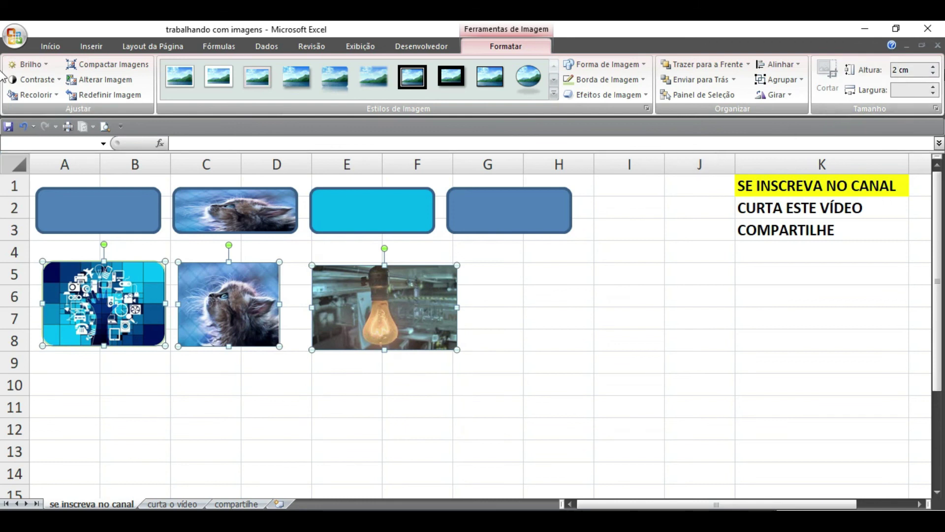
left_click(903, 89)
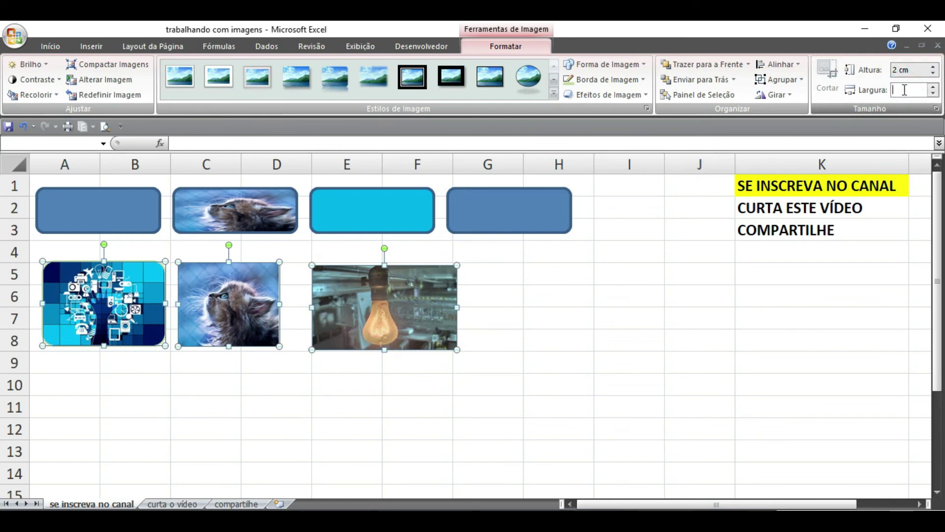
type("3")
key("Return")
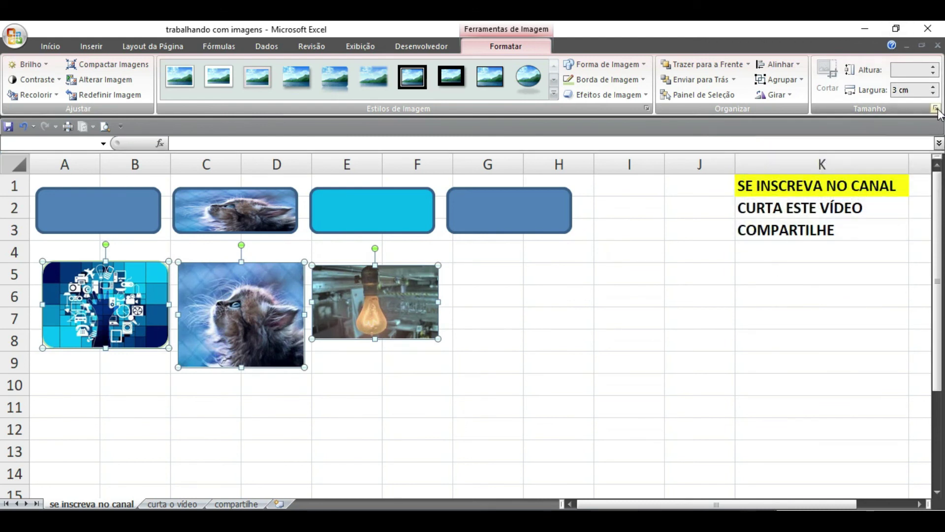
- Unlock the aspect ratio in the size settings and set all three pictures to 2 cm tall
left_click(936, 108)
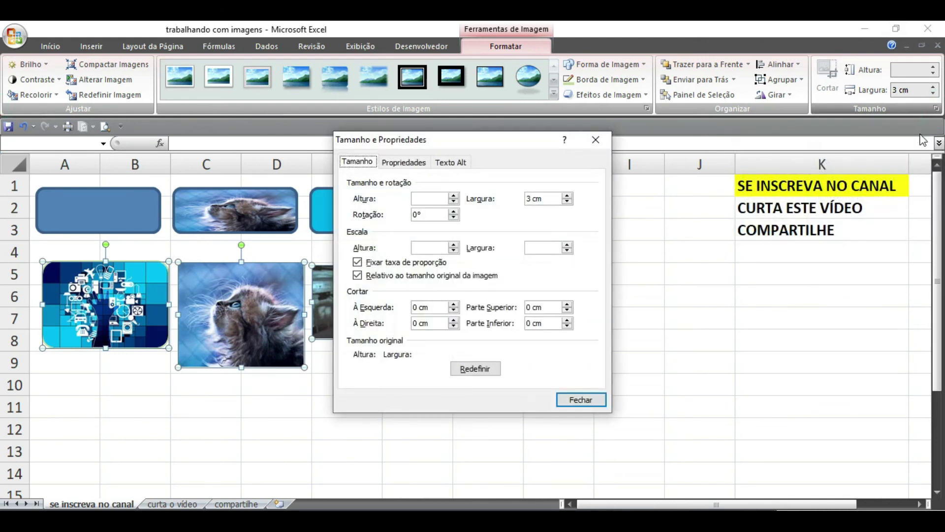
left_click(358, 263)
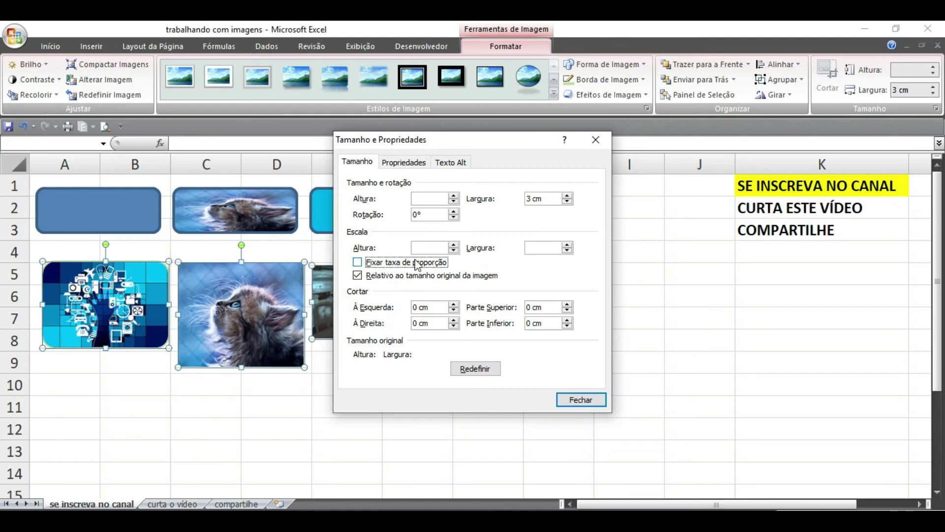
left_click(576, 401)
left_click(903, 69)
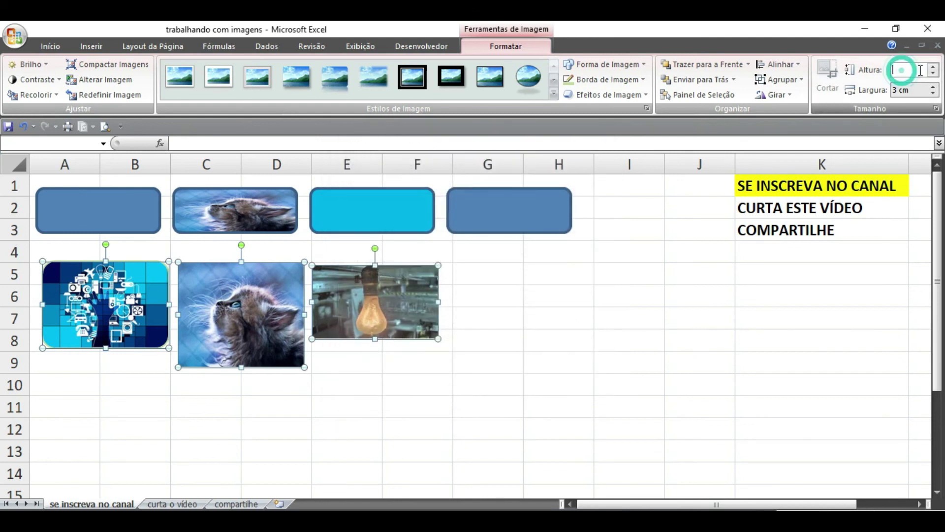
type("2")
key("Return")
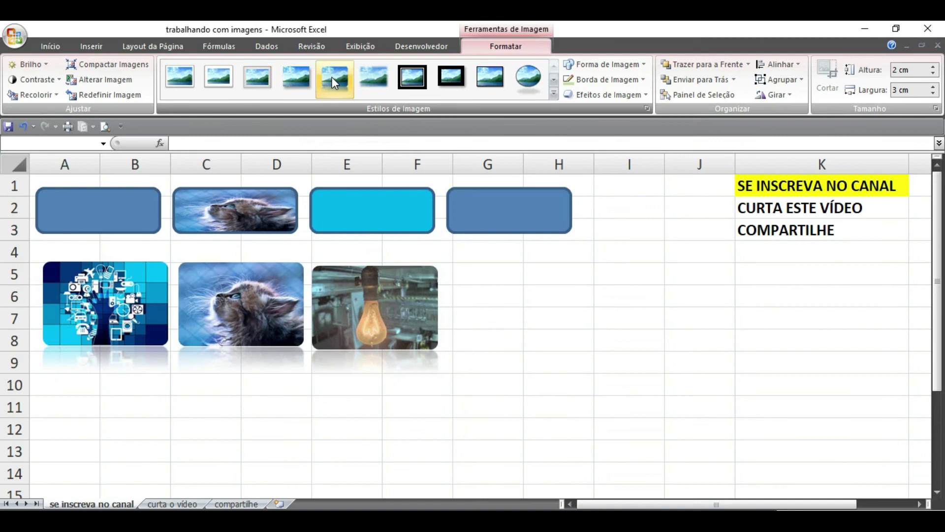
left_click(720, 377)
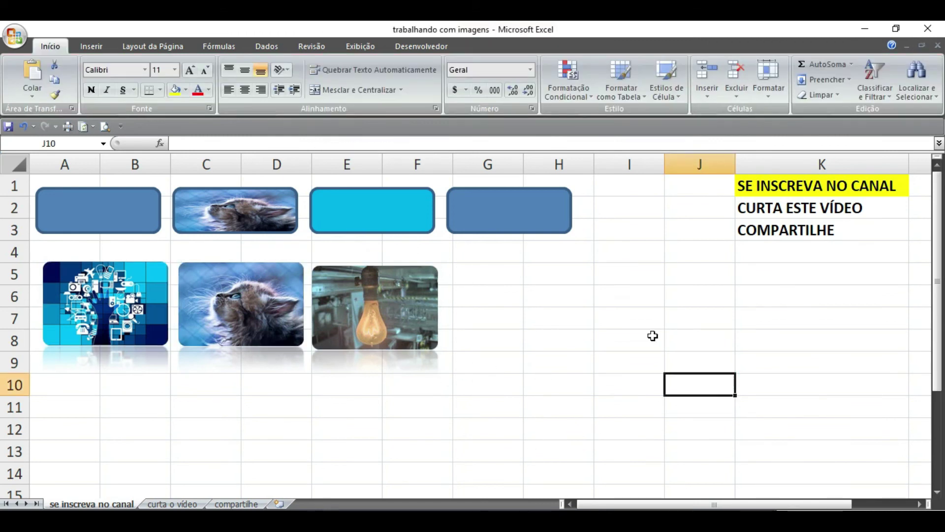